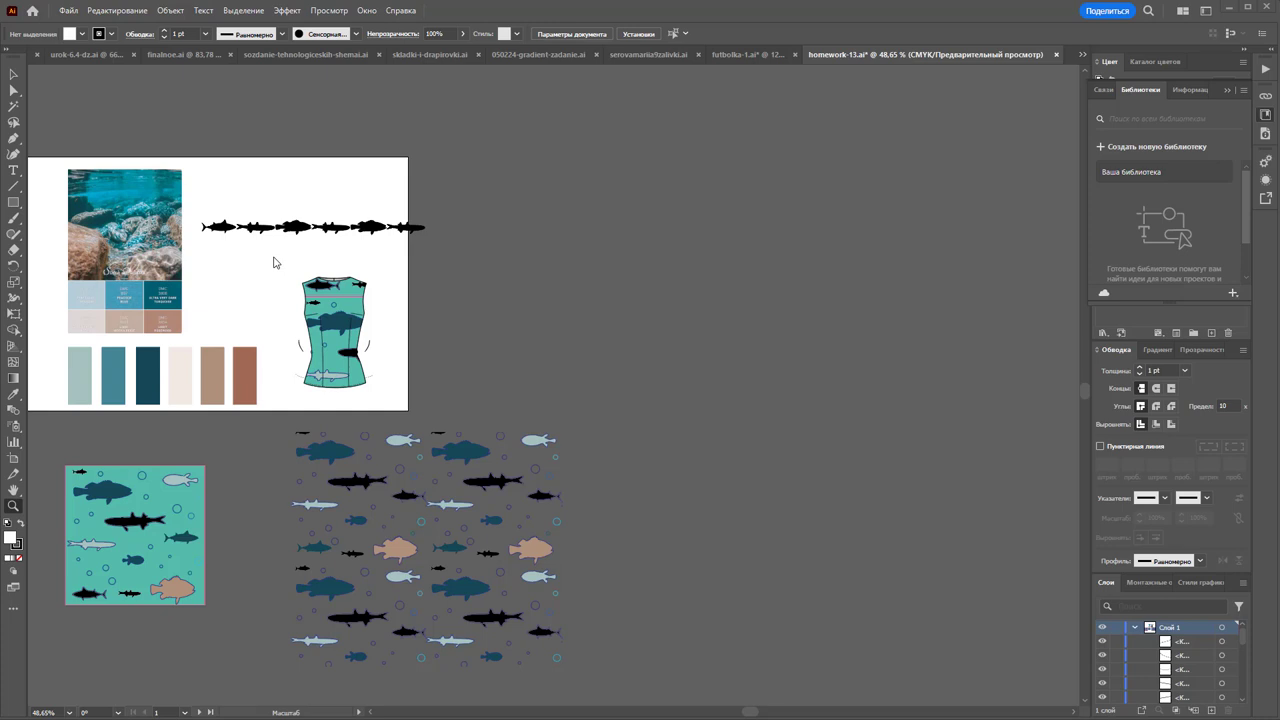
- Zoom the view from 48.65% to about 55.69% on the mood board, vest and fish pattern
drag(165, 336, 268, 366)
scroll(268, 366, down, 2)
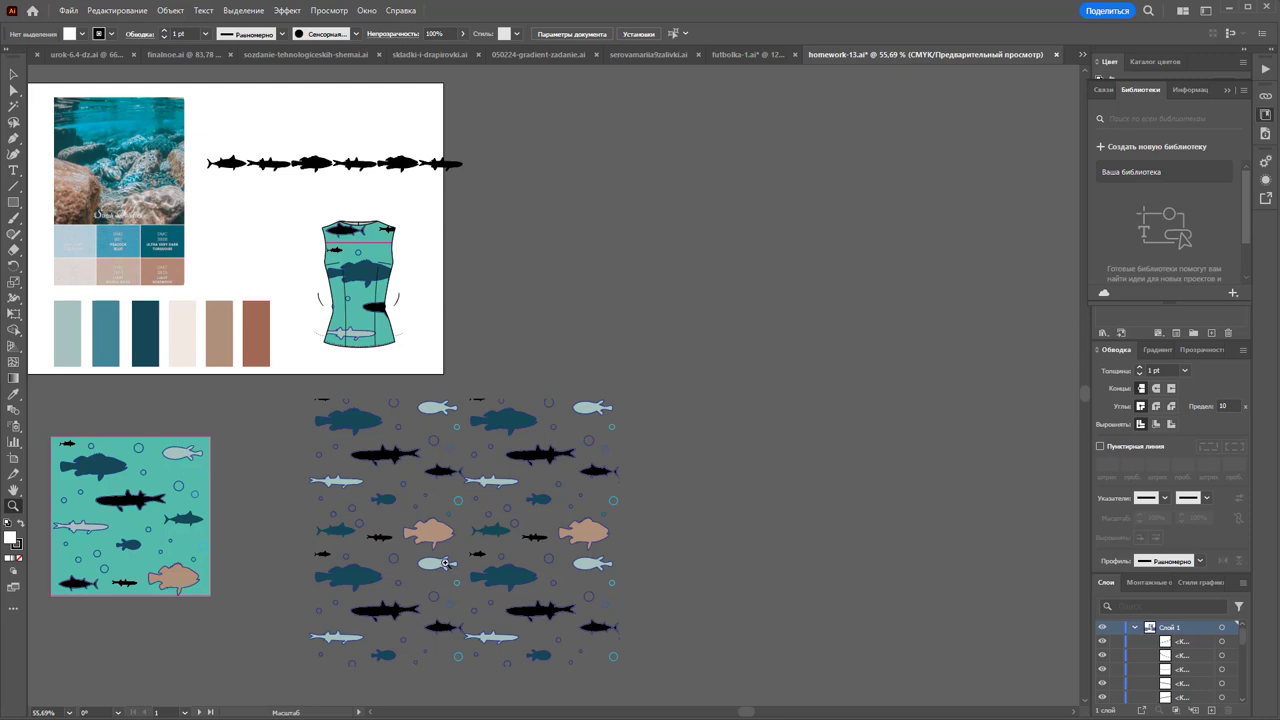
click(13, 75)
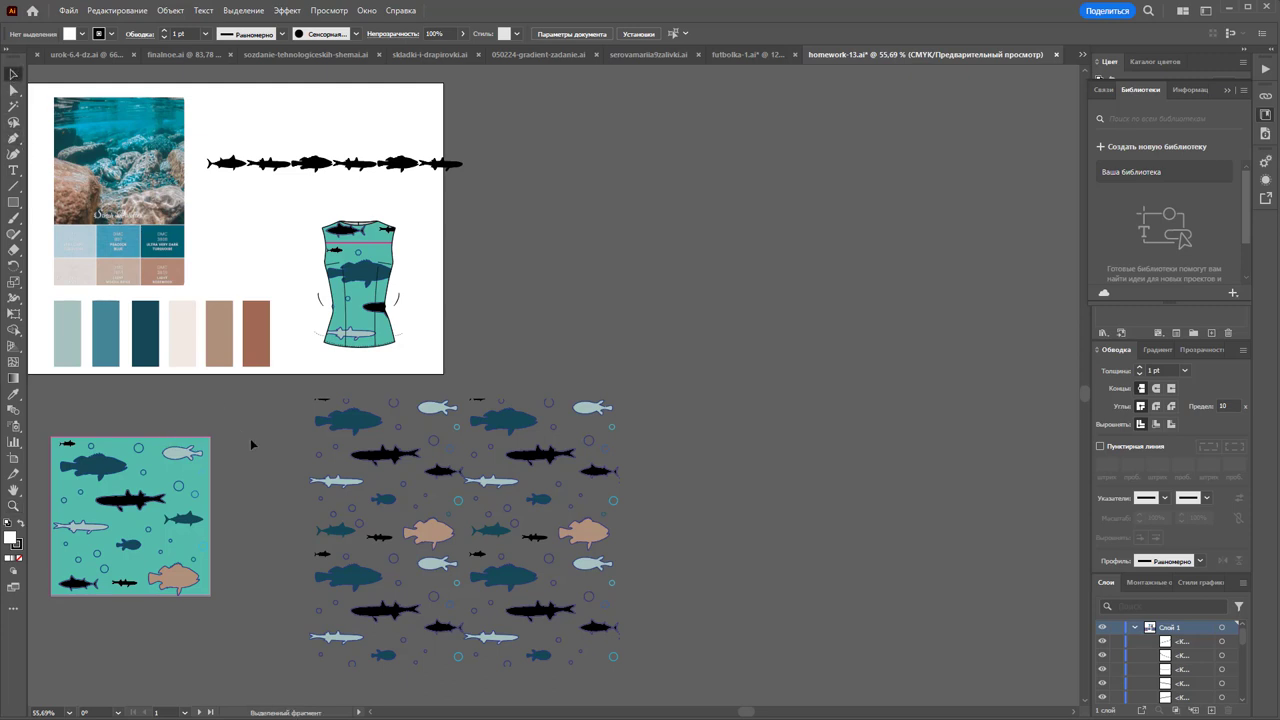
drag(142, 545, 190, 505)
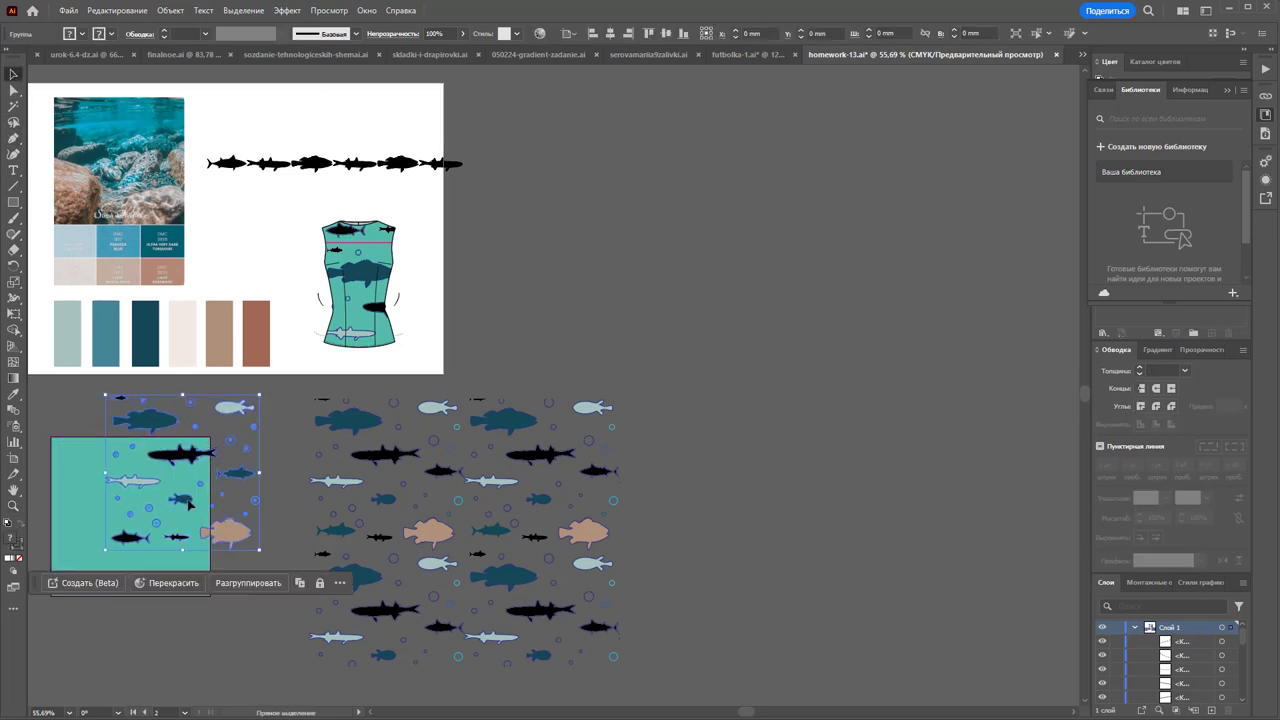
click(140, 543)
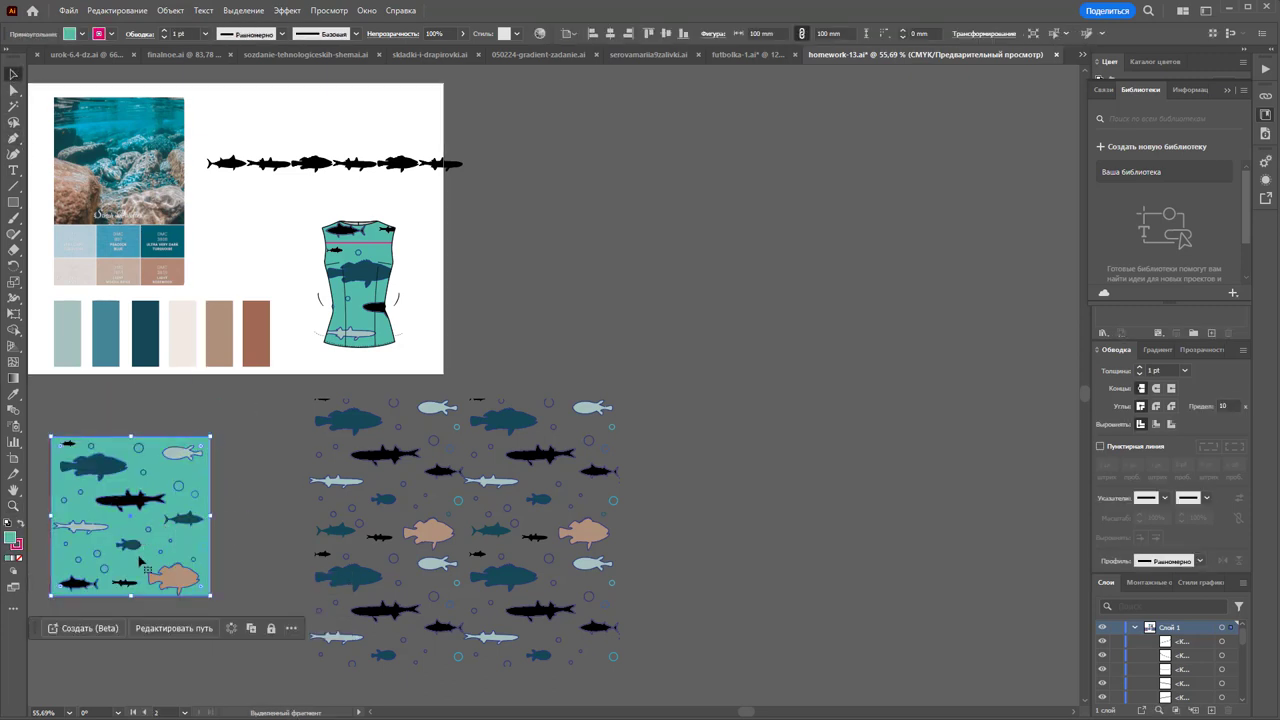
right_click(138, 540)
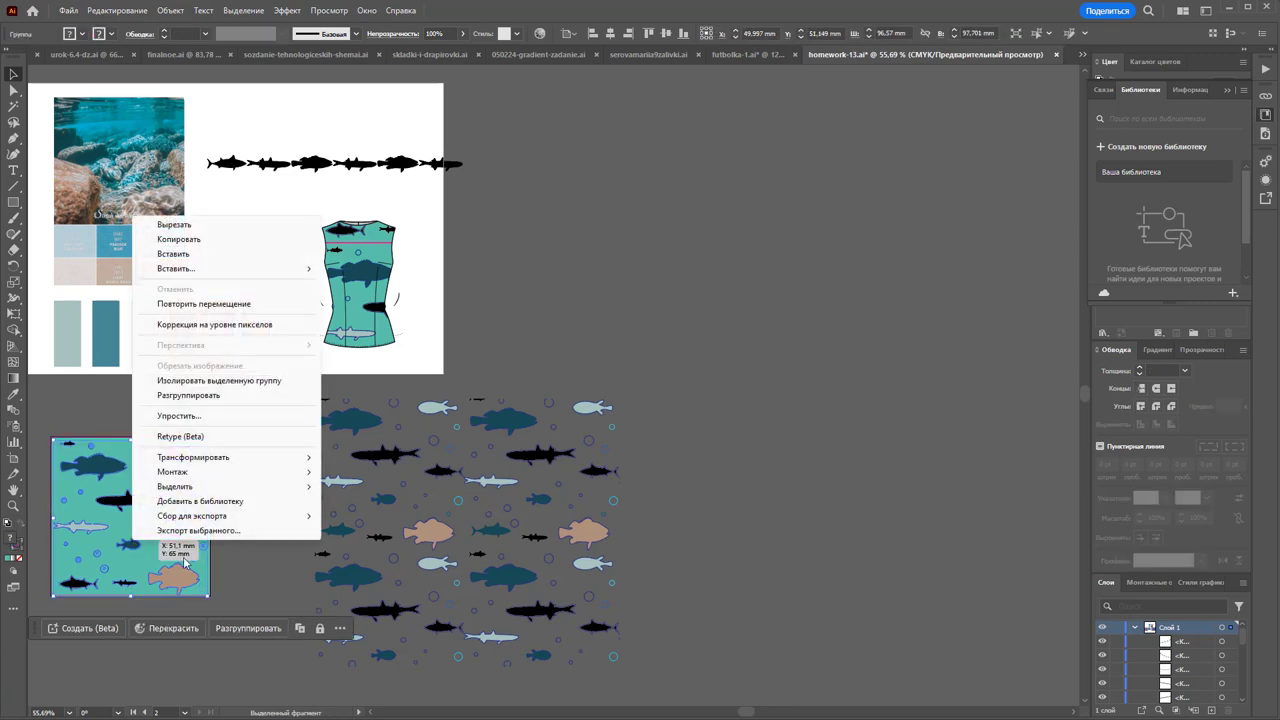
click(220, 394)
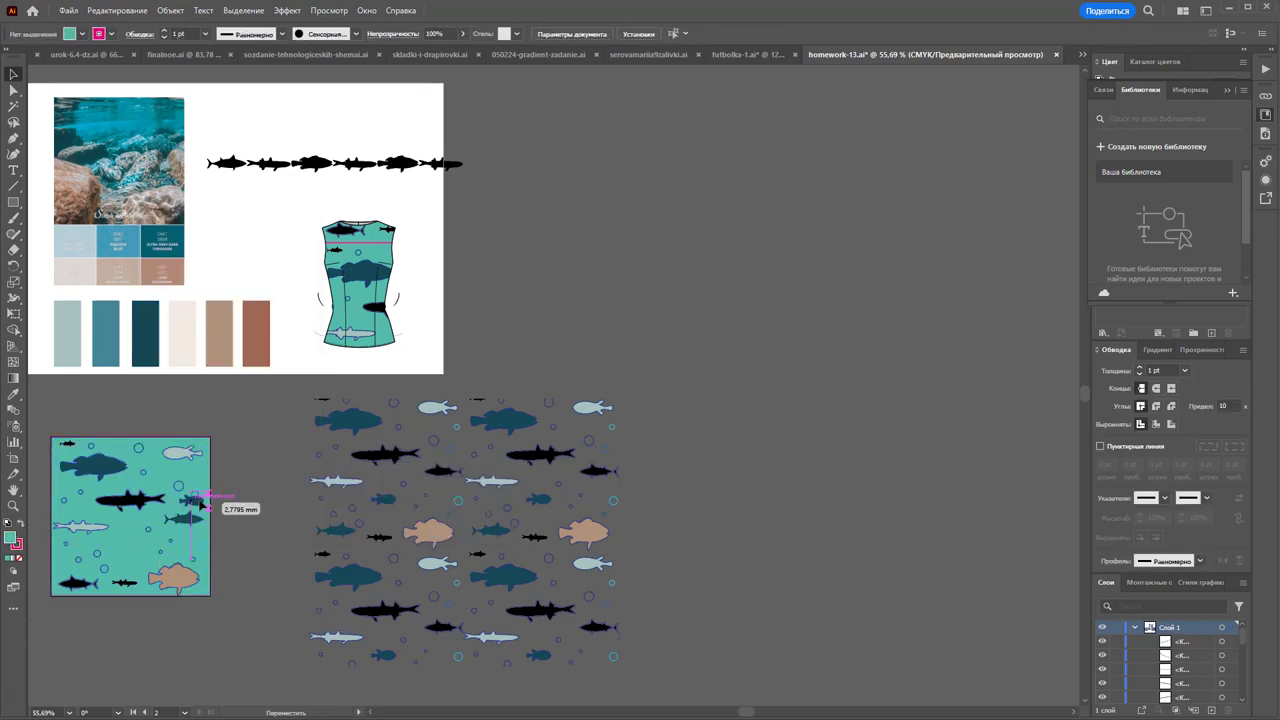
drag(135, 553, 215, 482)
click(228, 549)
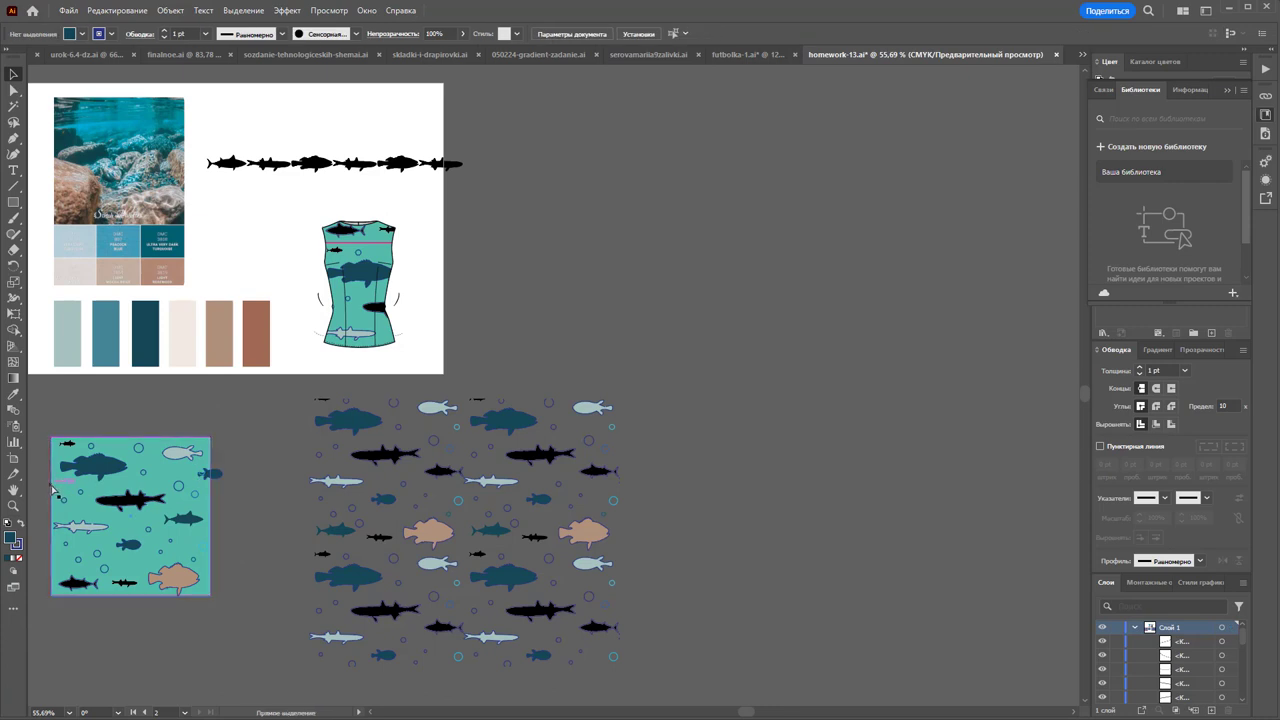
drag(47, 490, 231, 614)
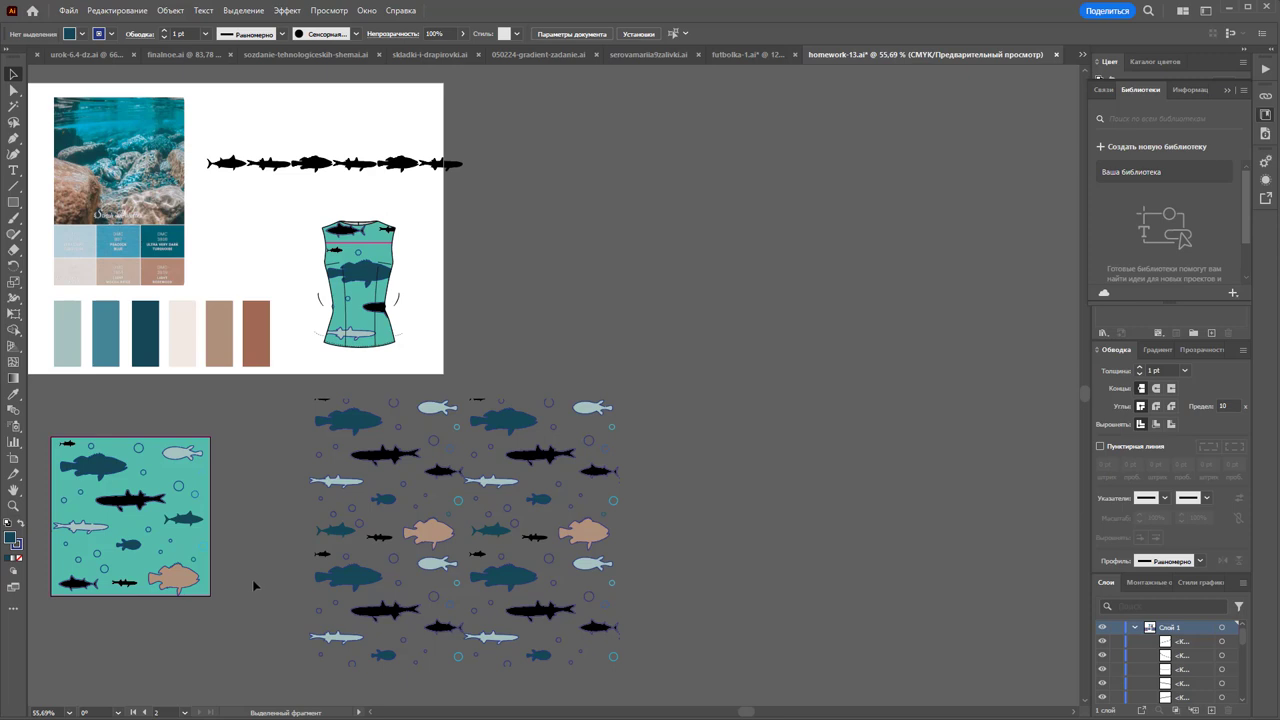
- Undo a stray teal rectangle and duplicate the fish tile directly below the original
drag(163, 437, 321, 596)
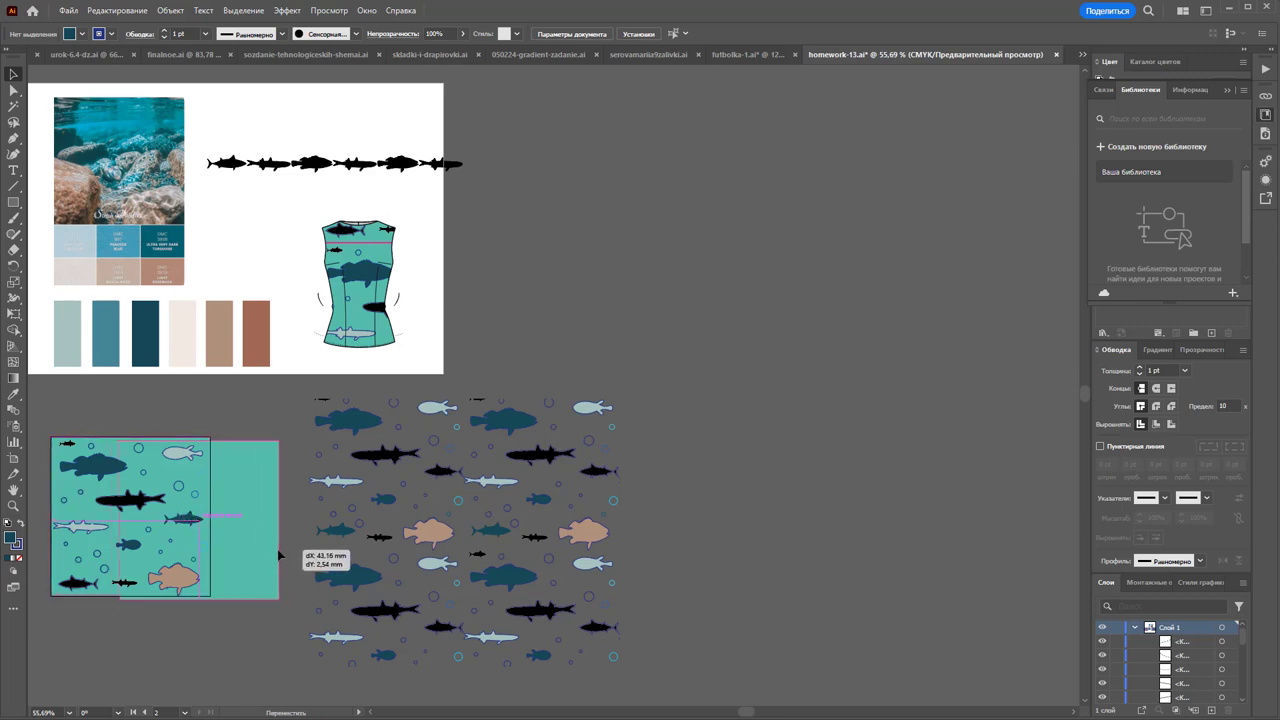
key(ctrl+z)
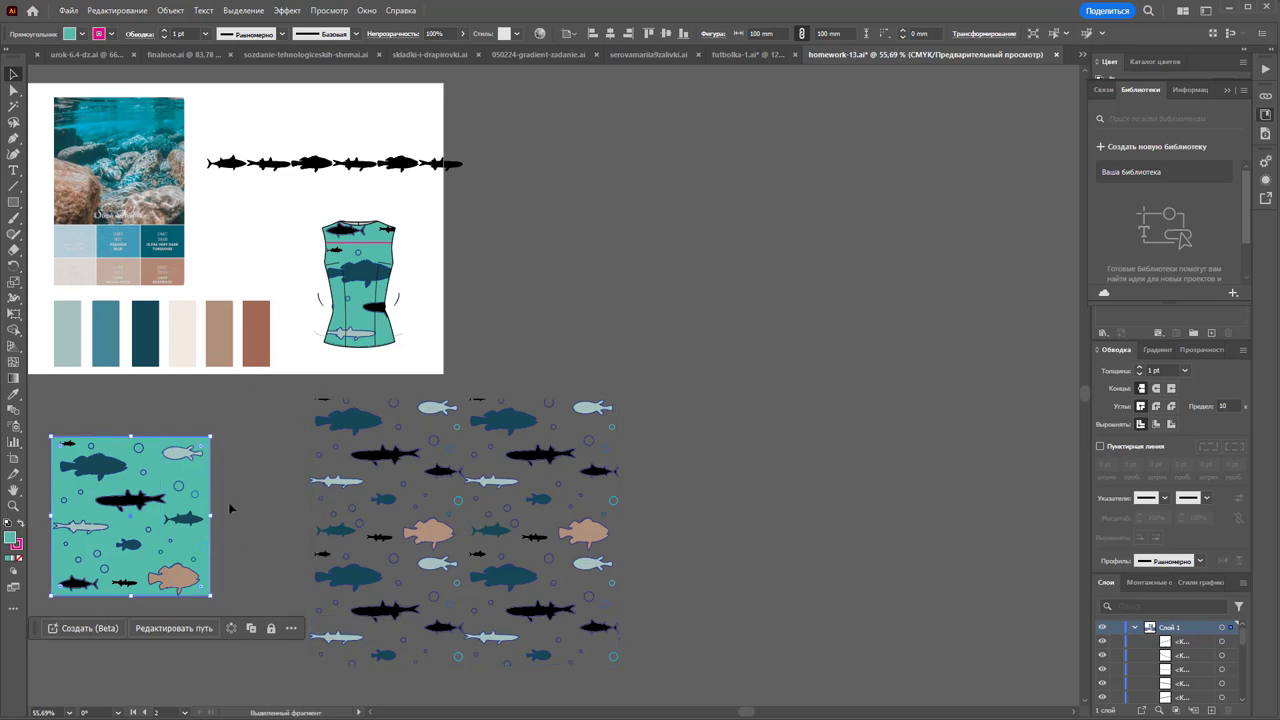
click(205, 488)
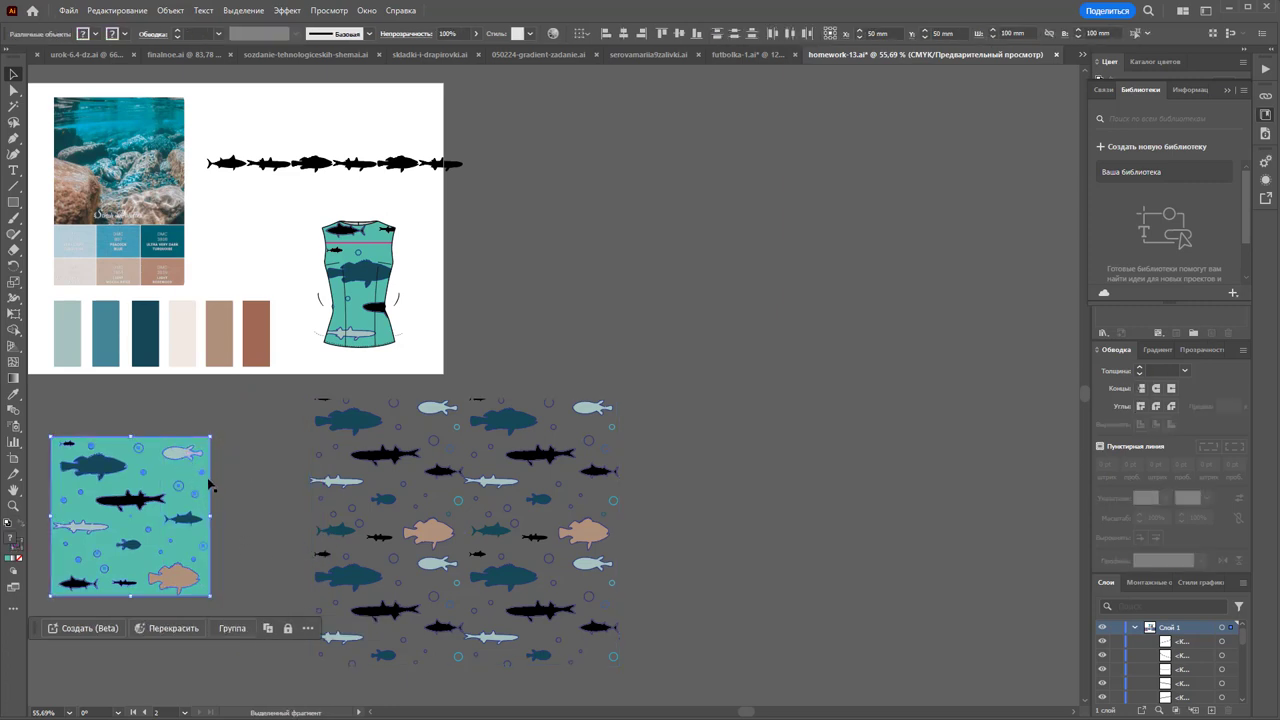
drag(209, 485, 216, 656)
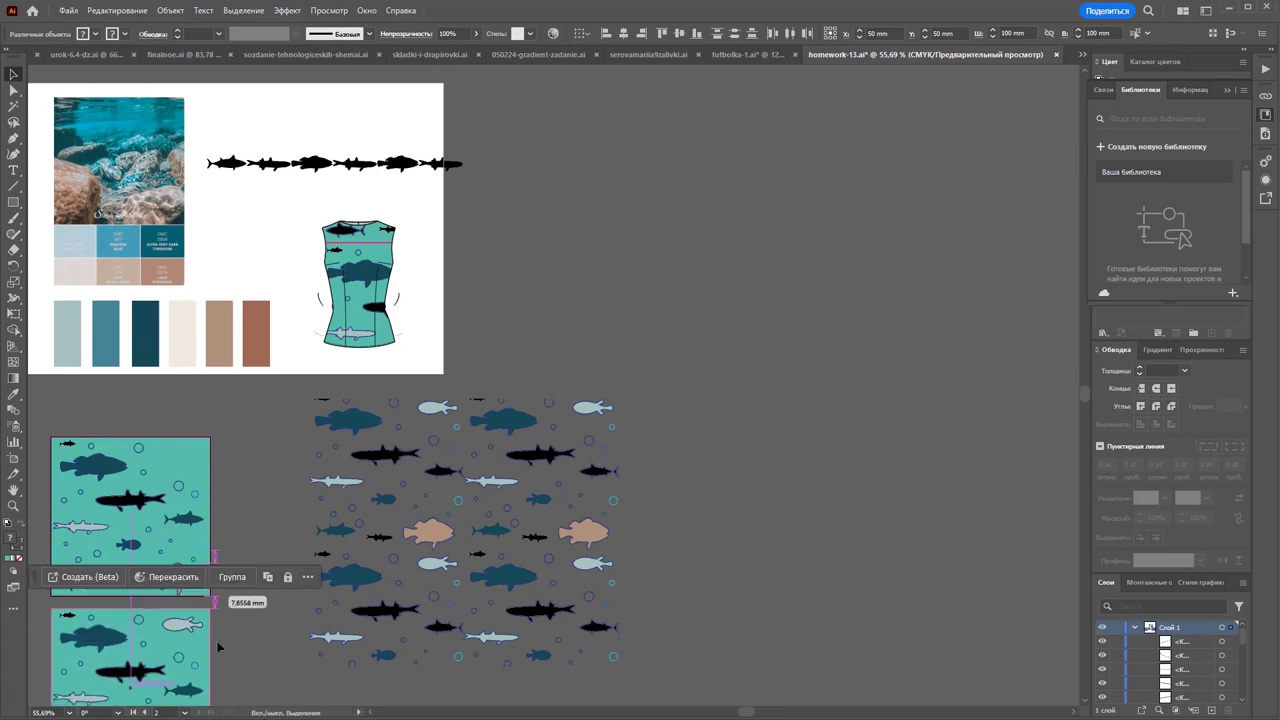
- Separate the copied tile's fish artwork from its teal background square
scroll(263, 487, down, 8)
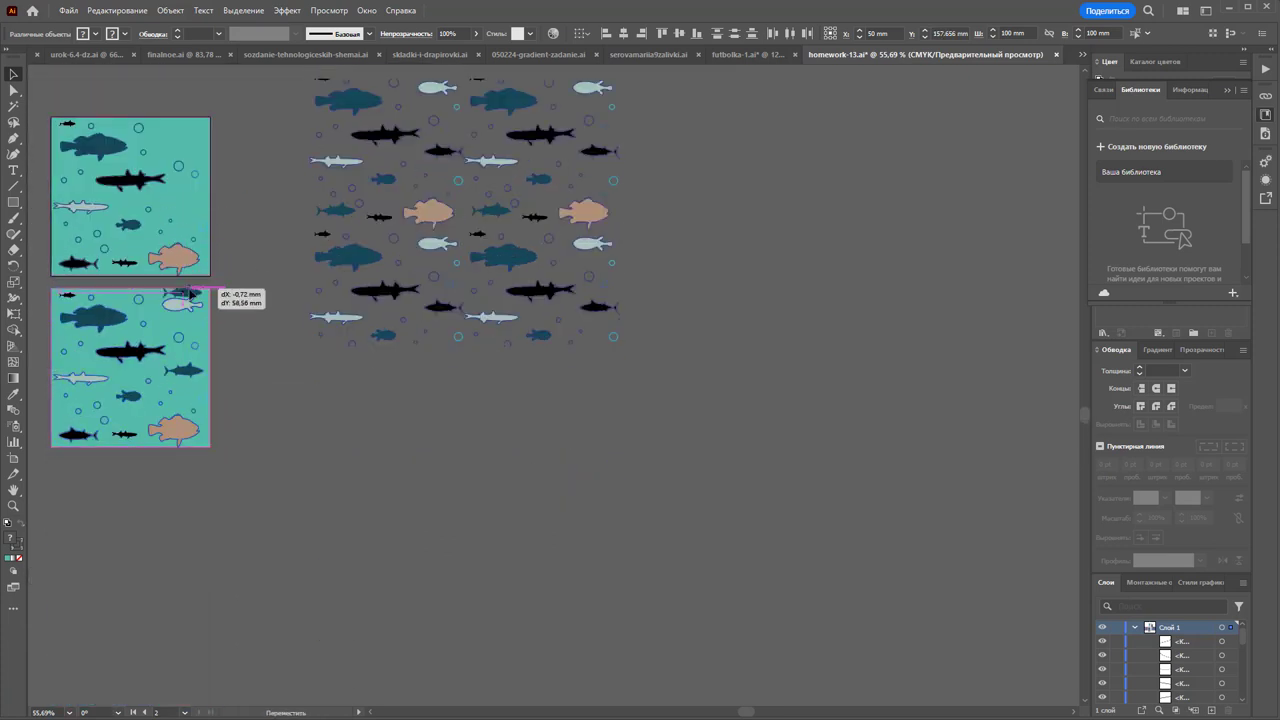
drag(137, 366, 137, 542)
mouse_move(182, 482)
mouse_down()
mouse_move(180, 312)
mouse_move(177, 353)
mouse_move(333, 553)
mouse_up()
click(146, 343)
- Return the teal square below the original tile and put the copied fish back on it
click(268, 390)
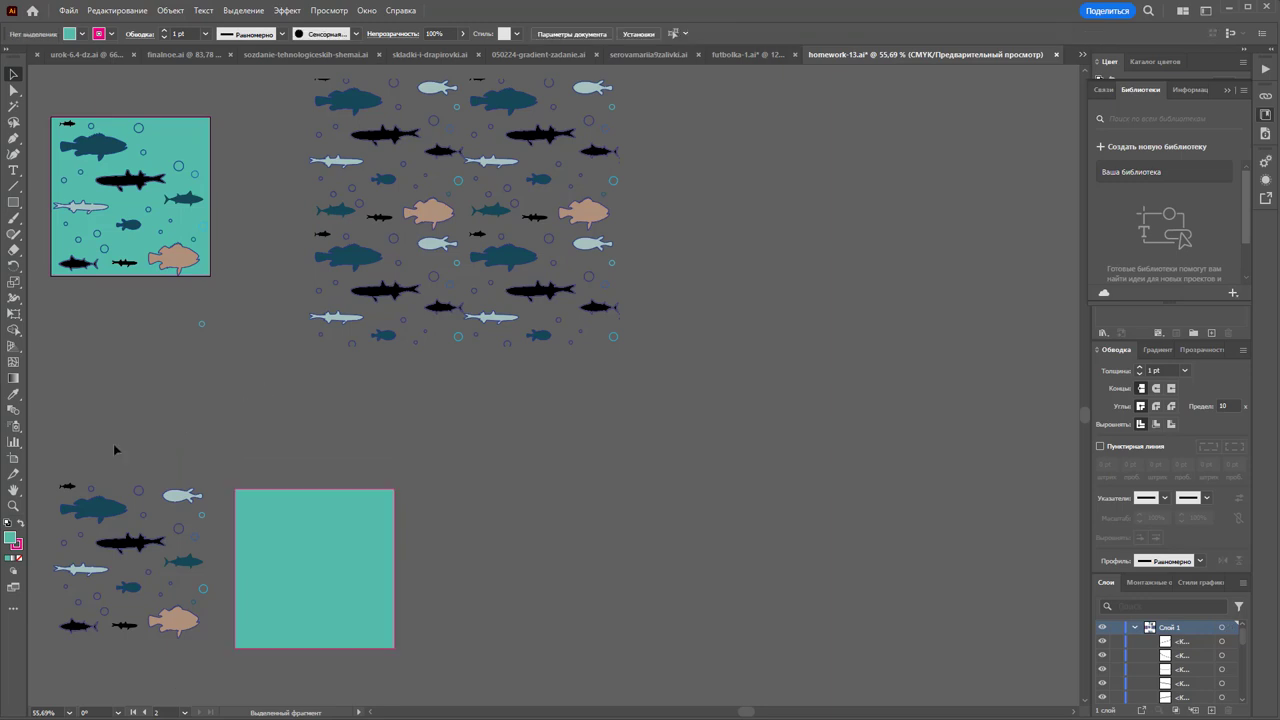
click(345, 497)
click(449, 520)
click(335, 517)
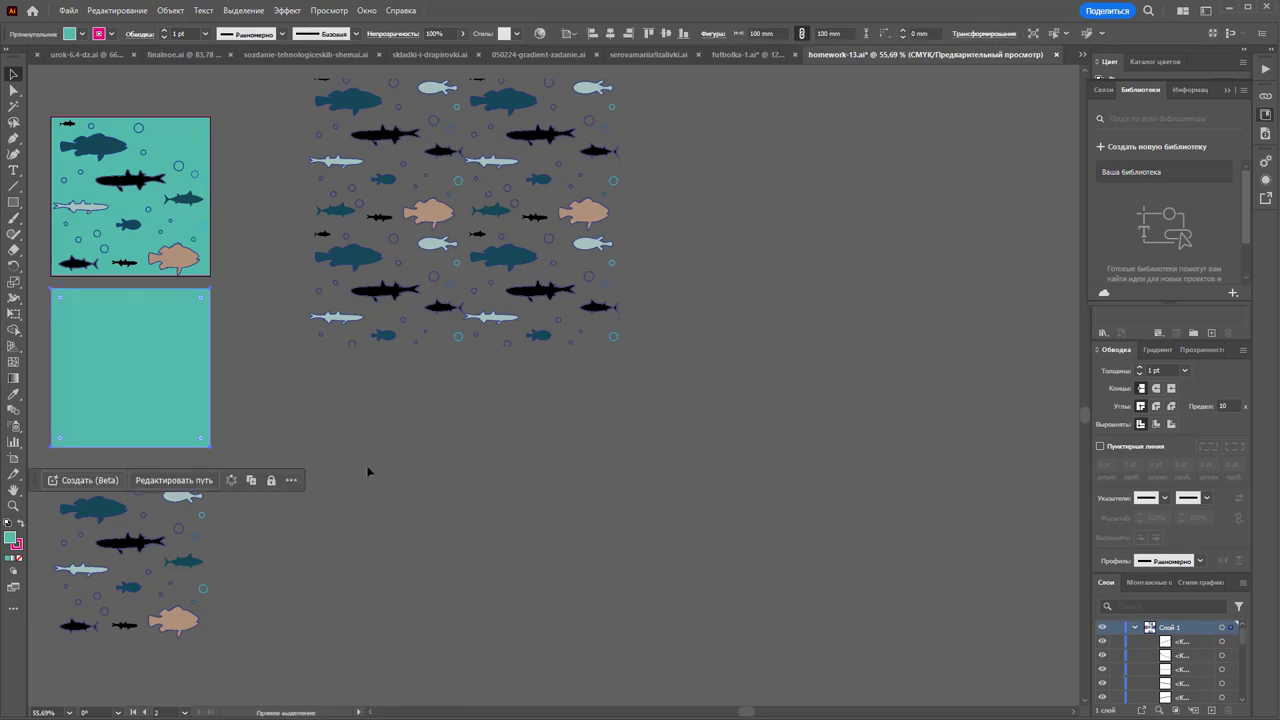
key(ctrl+z)
key(ctrl+z)
click(250, 410)
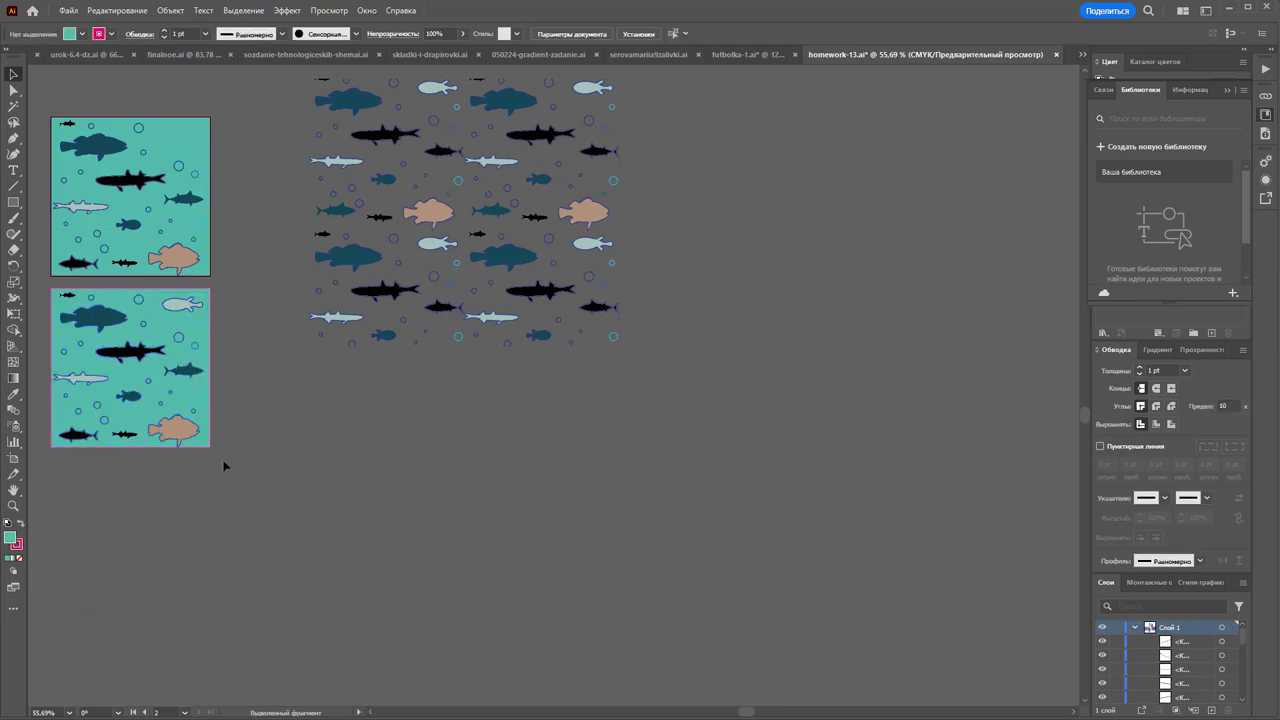
- Select the lower tile's background rectangle as an individual path with Direct Selection (A)
click(212, 425)
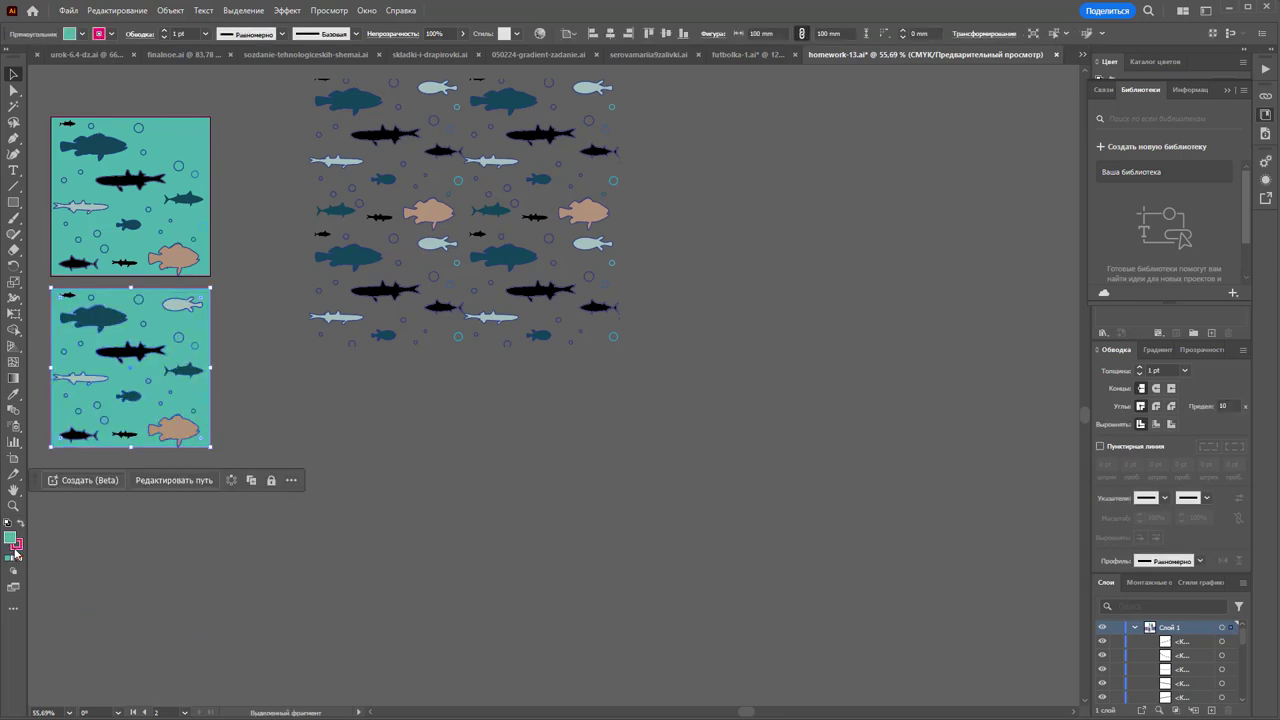
click(135, 557)
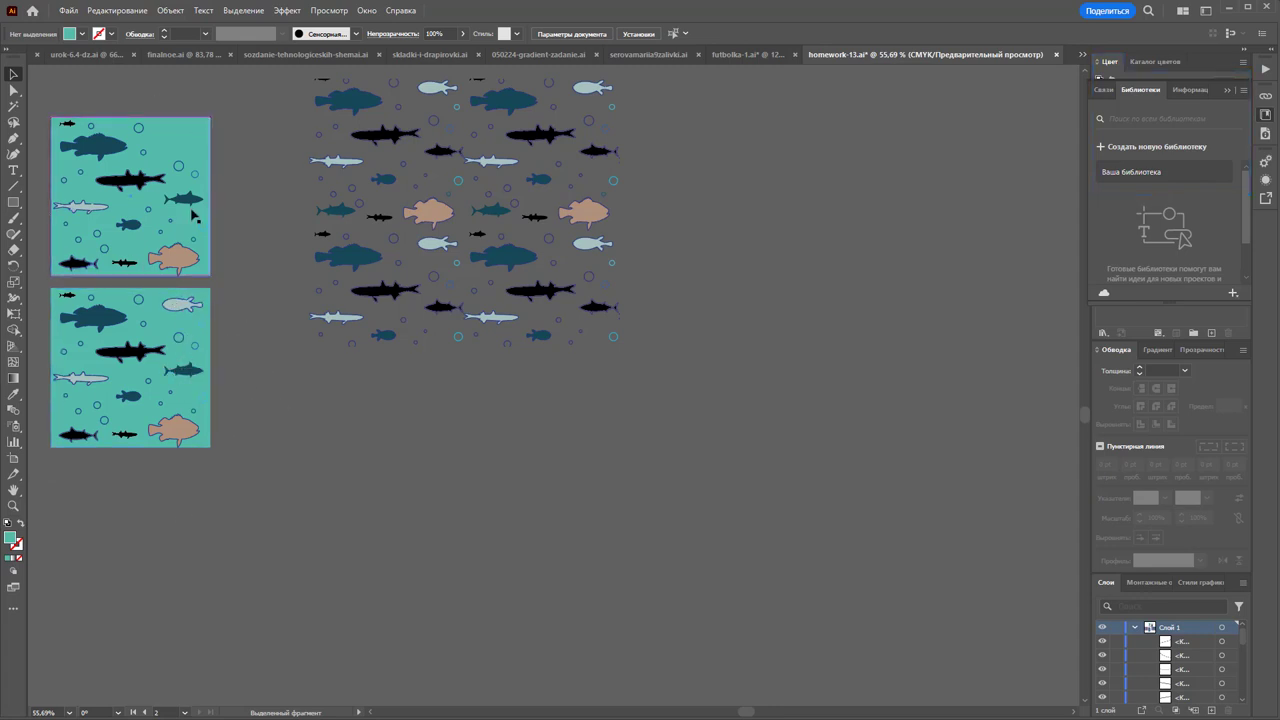
click(210, 407)
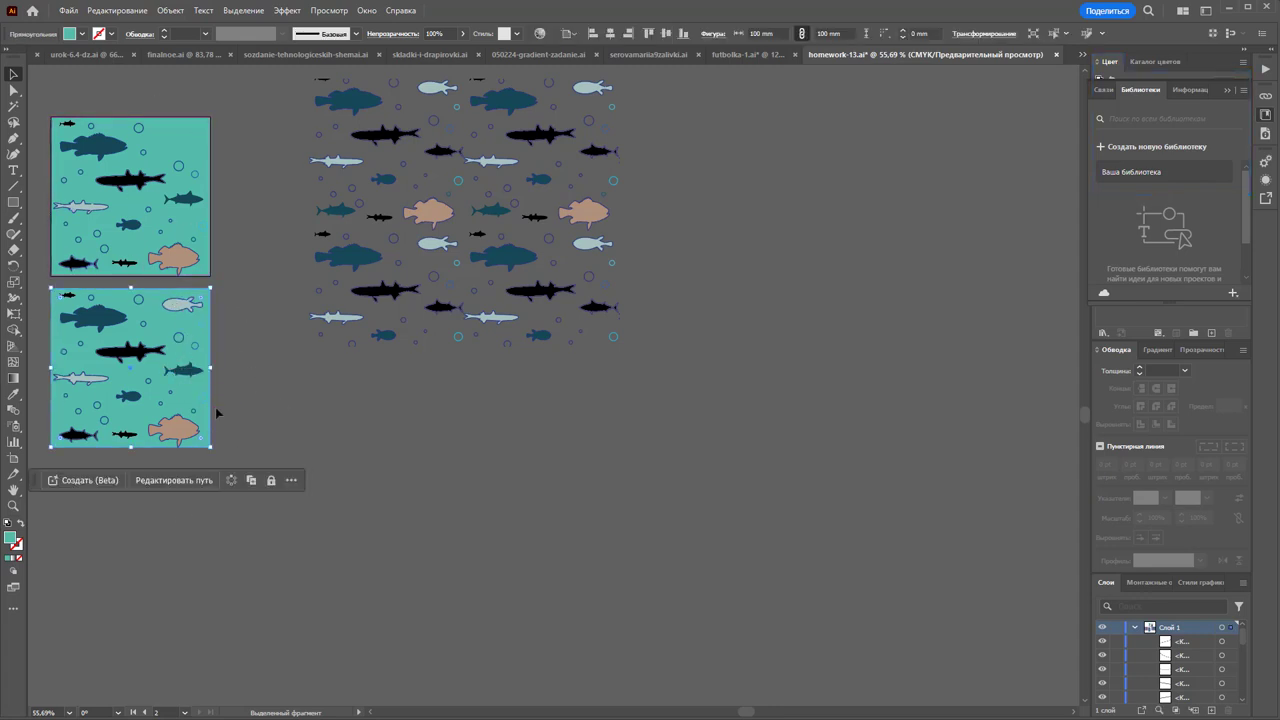
key(a)
right_click(216, 398)
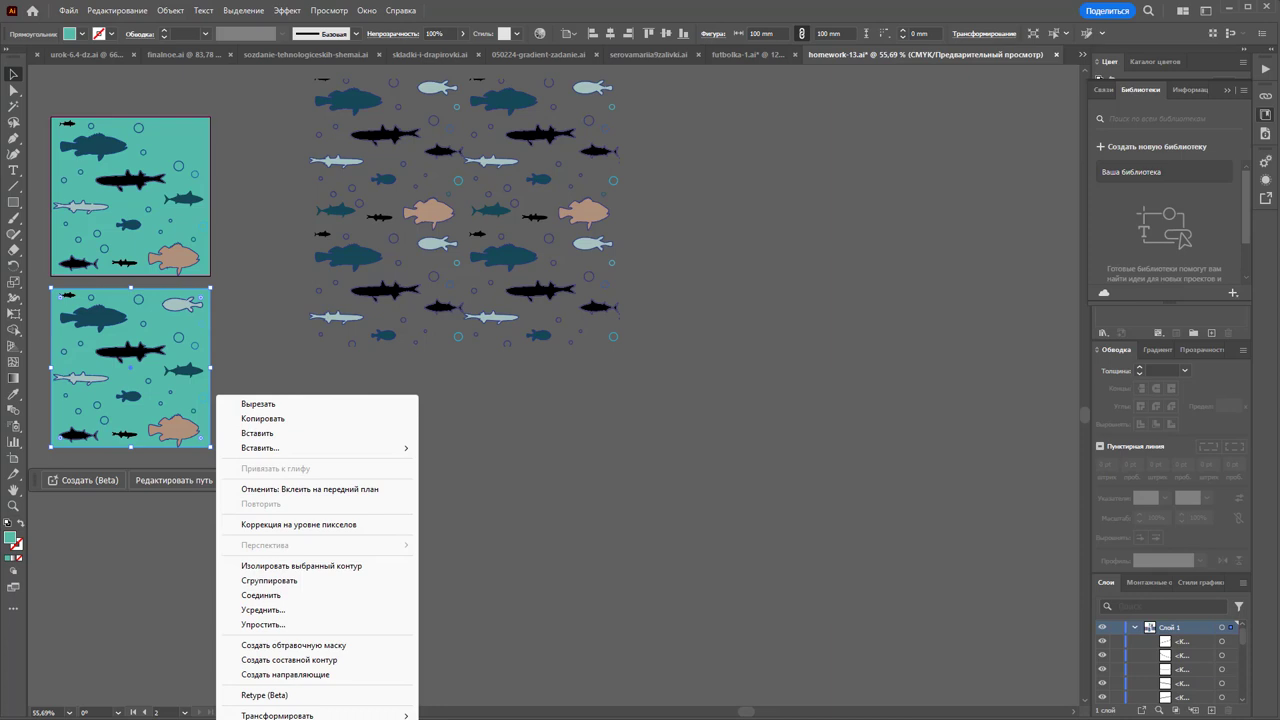
key(Escape)
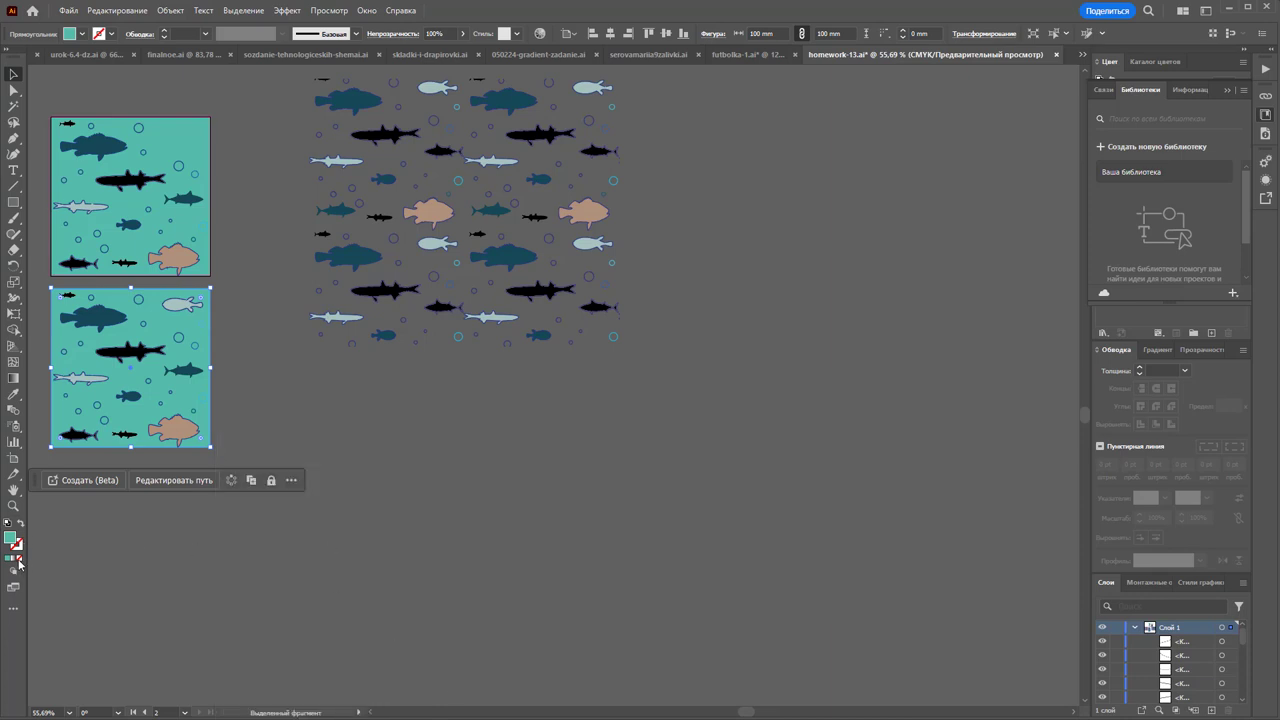
- Remove the rectangle's fill and move the unfilled rectangle right over the lower tile
click(20, 559)
drag(212, 396, 276, 388)
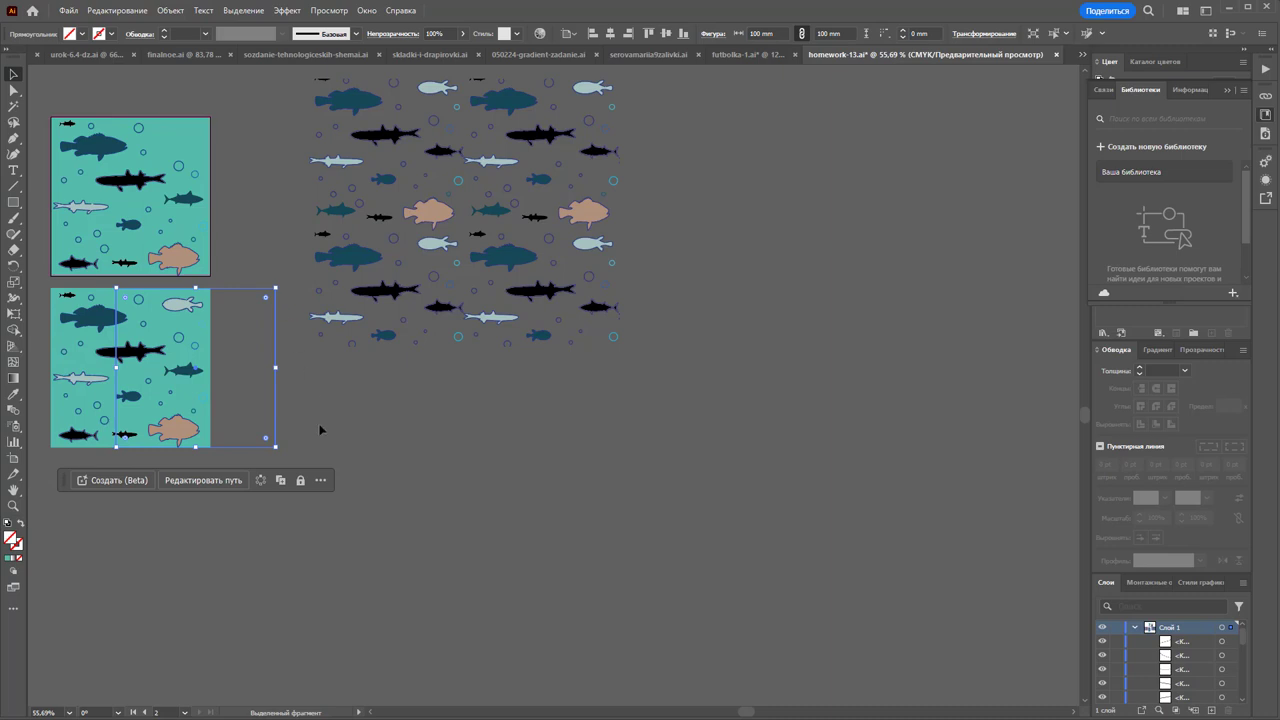
click(320, 432)
click(240, 388)
click(200, 430)
click(408, 432)
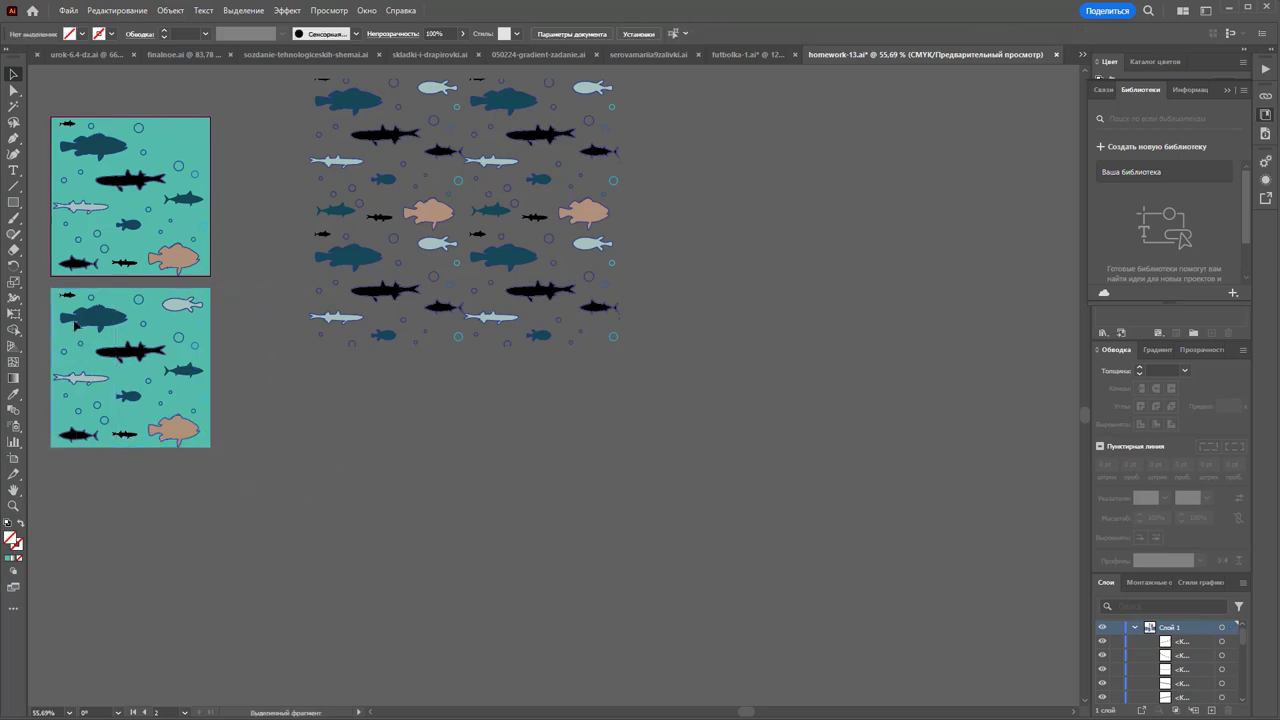
scroll(74, 326, left, 3)
- Add the lower teal fish tile to the Swatches panel as a new pattern swatch
mouse_move(251, 374)
mouse_down()
mouse_move(214, 434)
mouse_move(285, 414)
mouse_up()
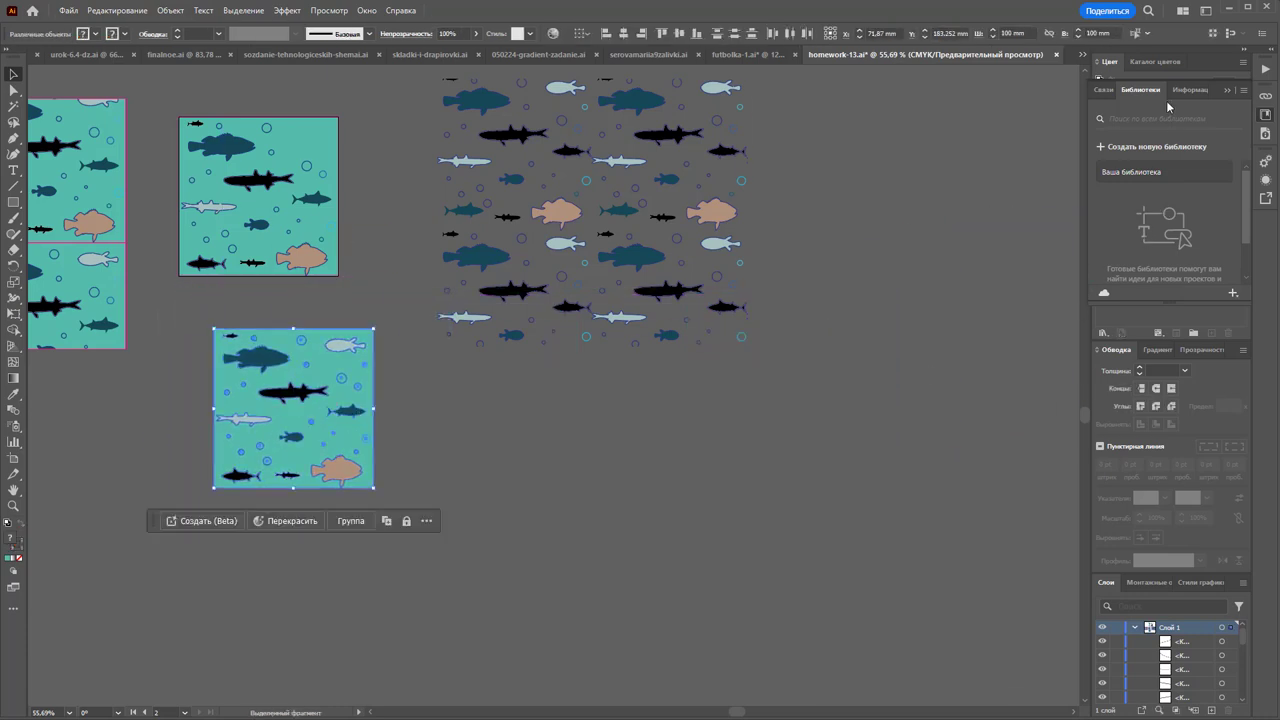
click(1228, 90)
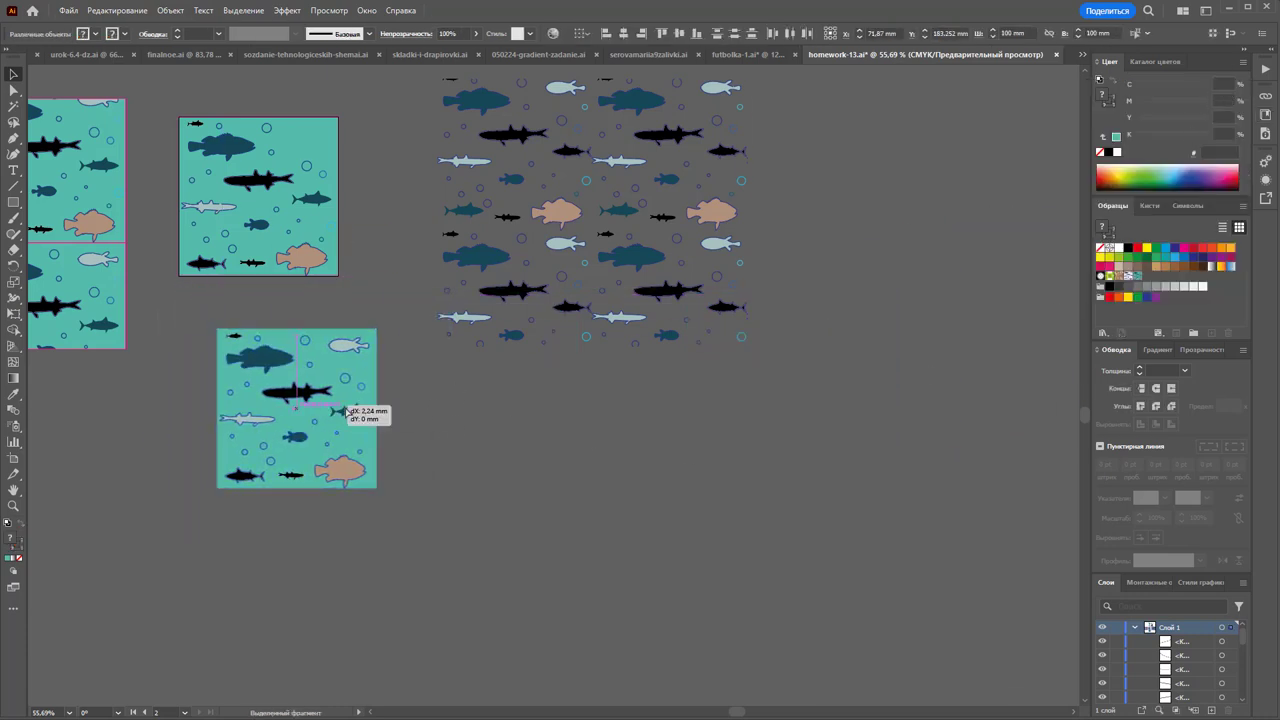
drag(358, 410, 1200, 300)
click(644, 503)
- Zoom out to 33.33% to reveal the mood board and whole layout
key(z)
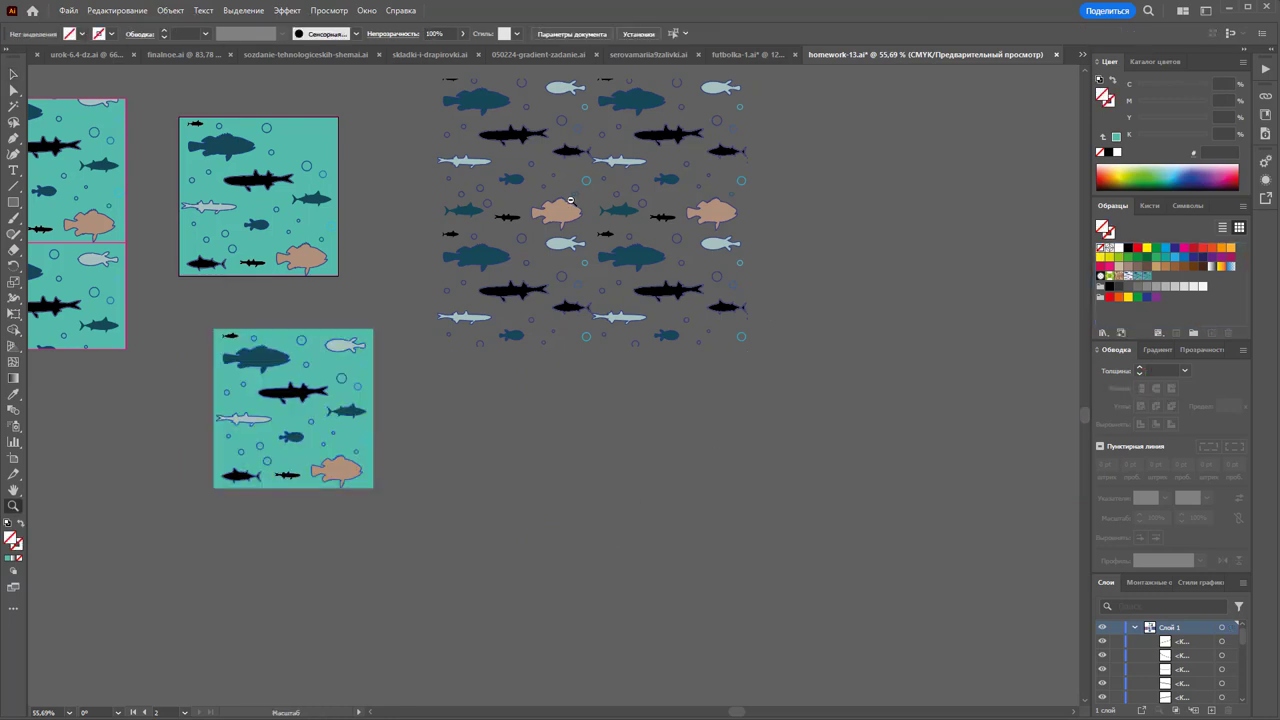
alt+click(572, 201)
alt+click(811, 298)
- Draw a large rectangle right of the mood board and fill it with the fish pattern swatch
click(14, 202)
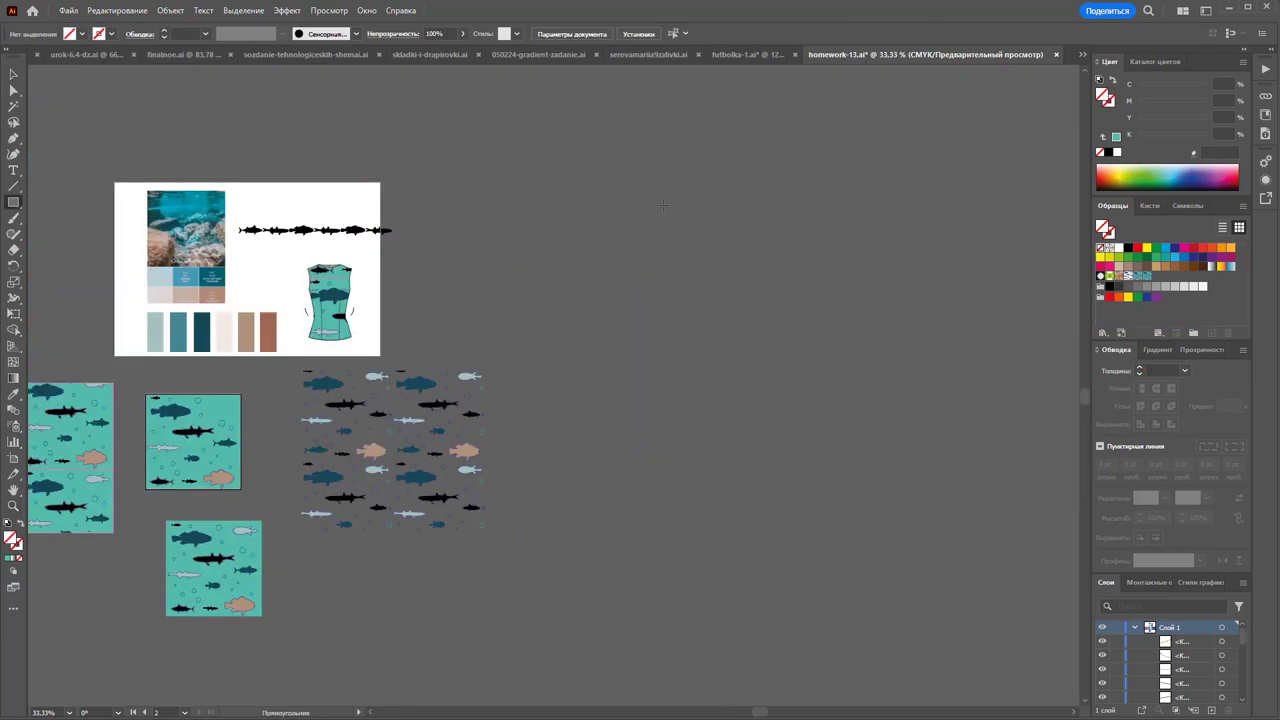
drag(547, 154, 957, 615)
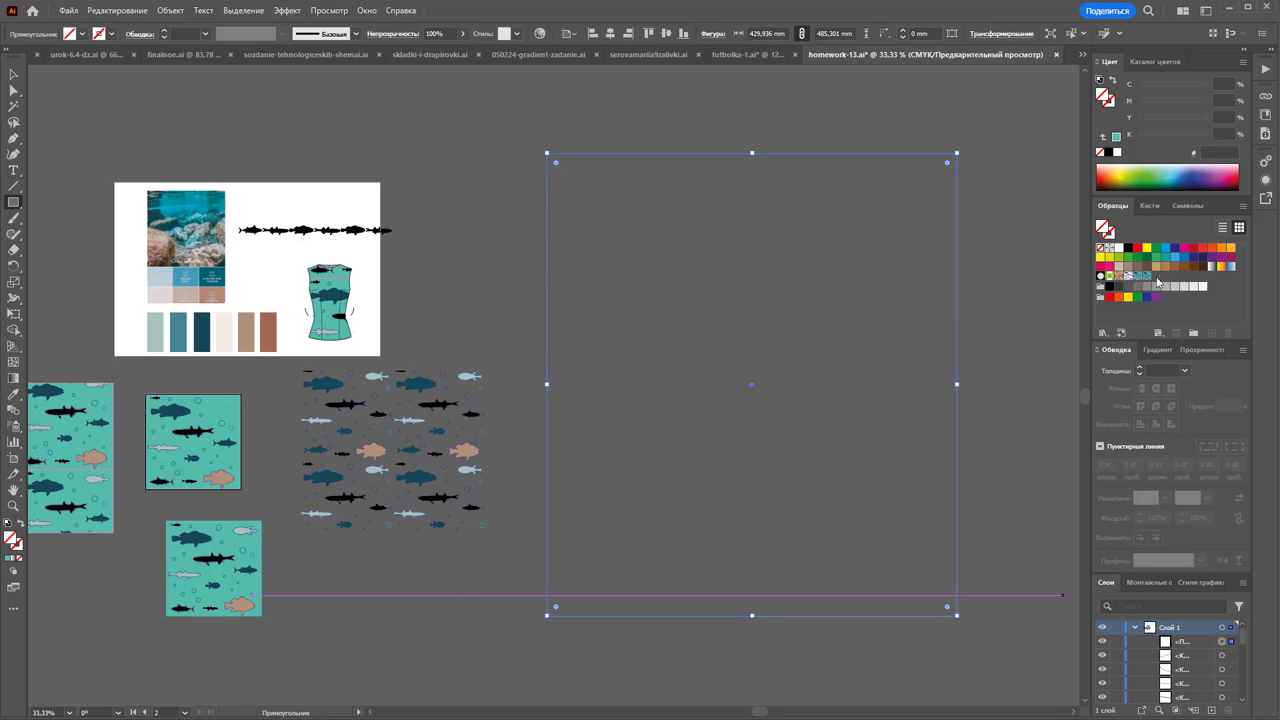
click(1147, 276)
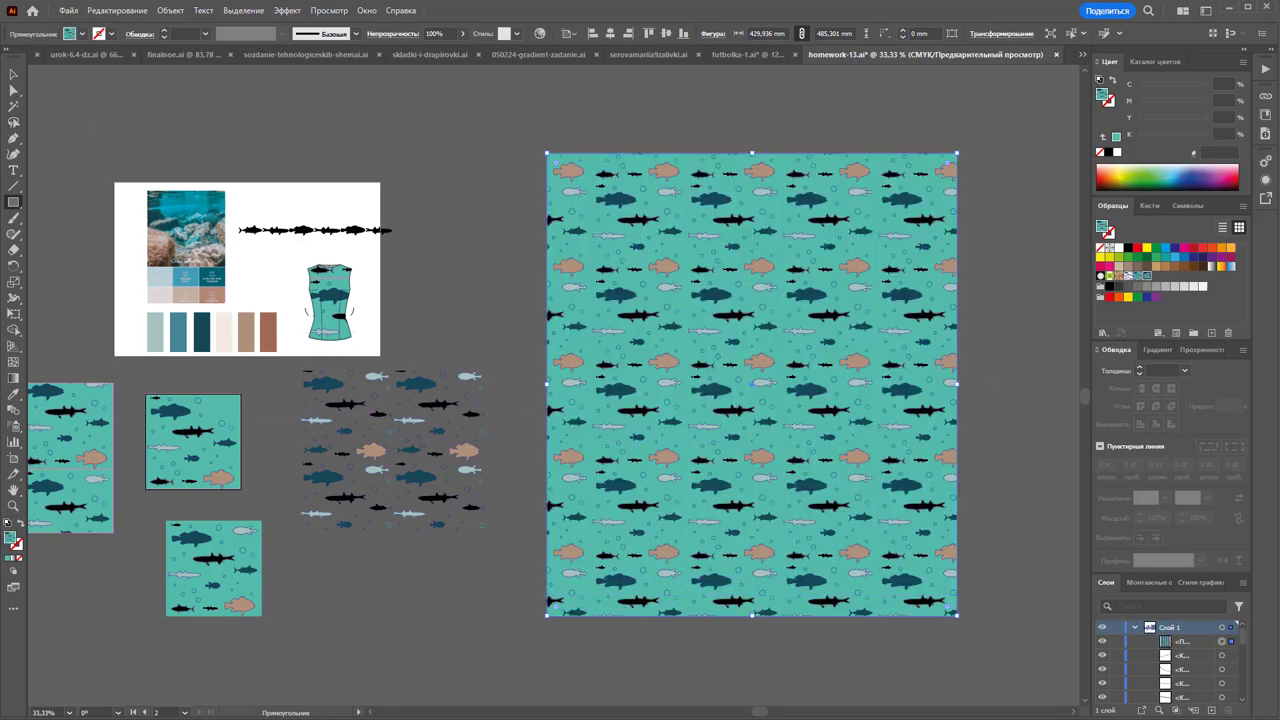
click(14, 74)
click(504, 136)
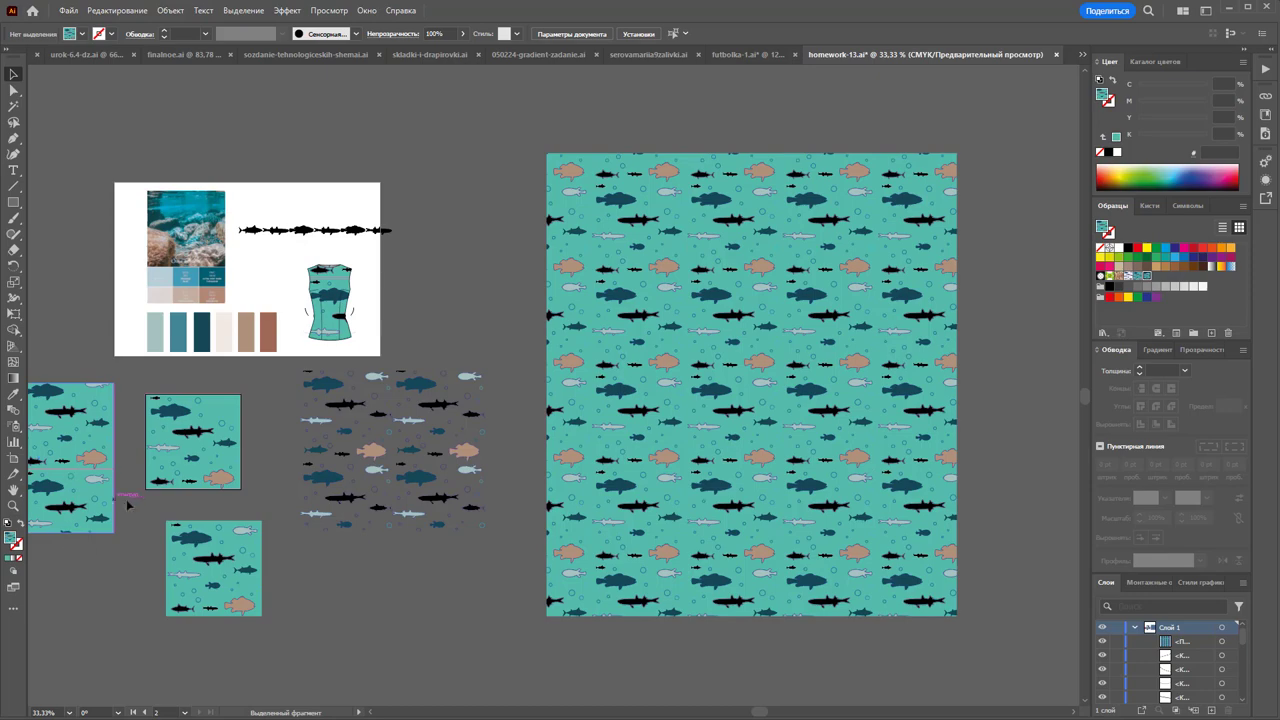
- Zoom in on the vest sketch and select it
click(14, 505)
drag(330, 338, 624, 292)
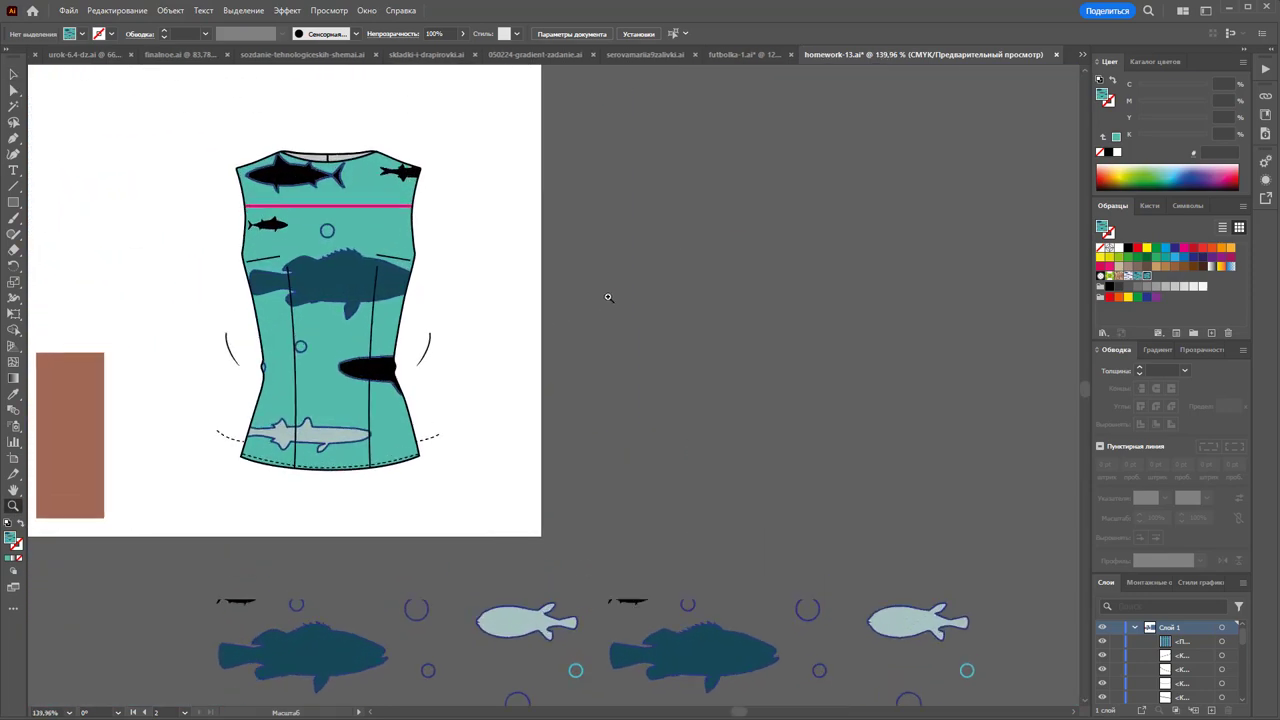
click(13, 75)
click(380, 245)
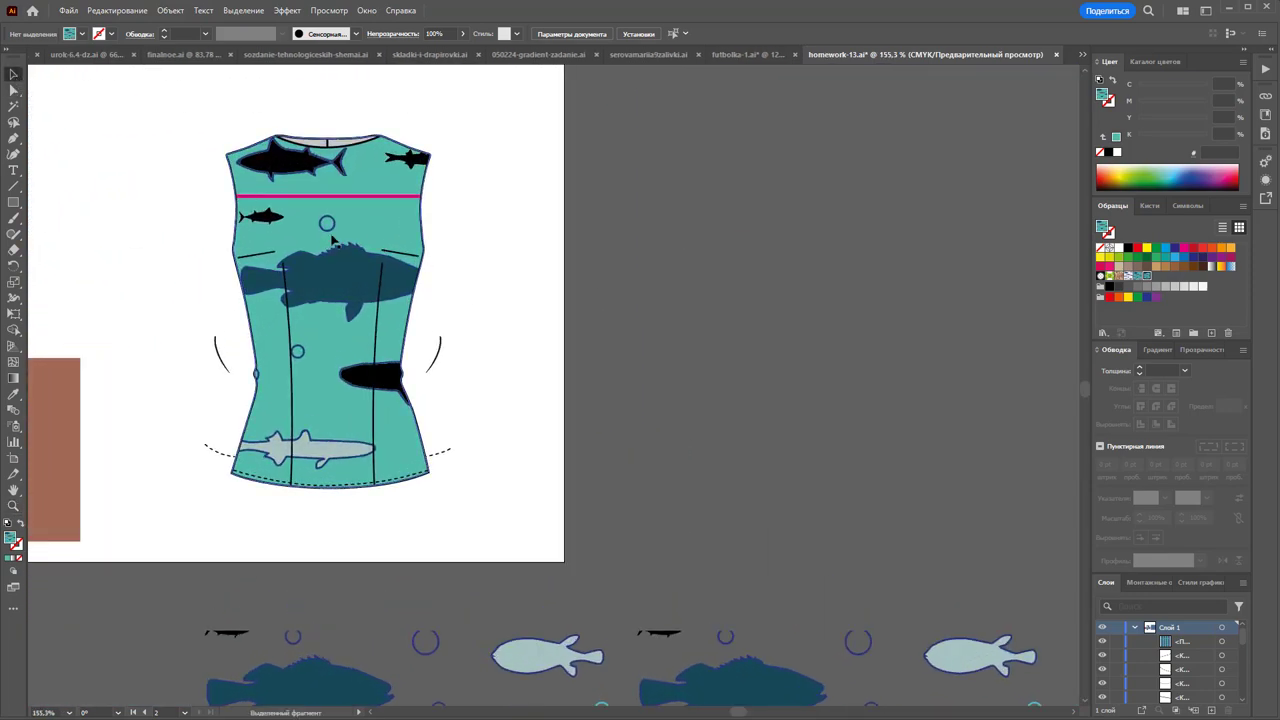
click(819, 309)
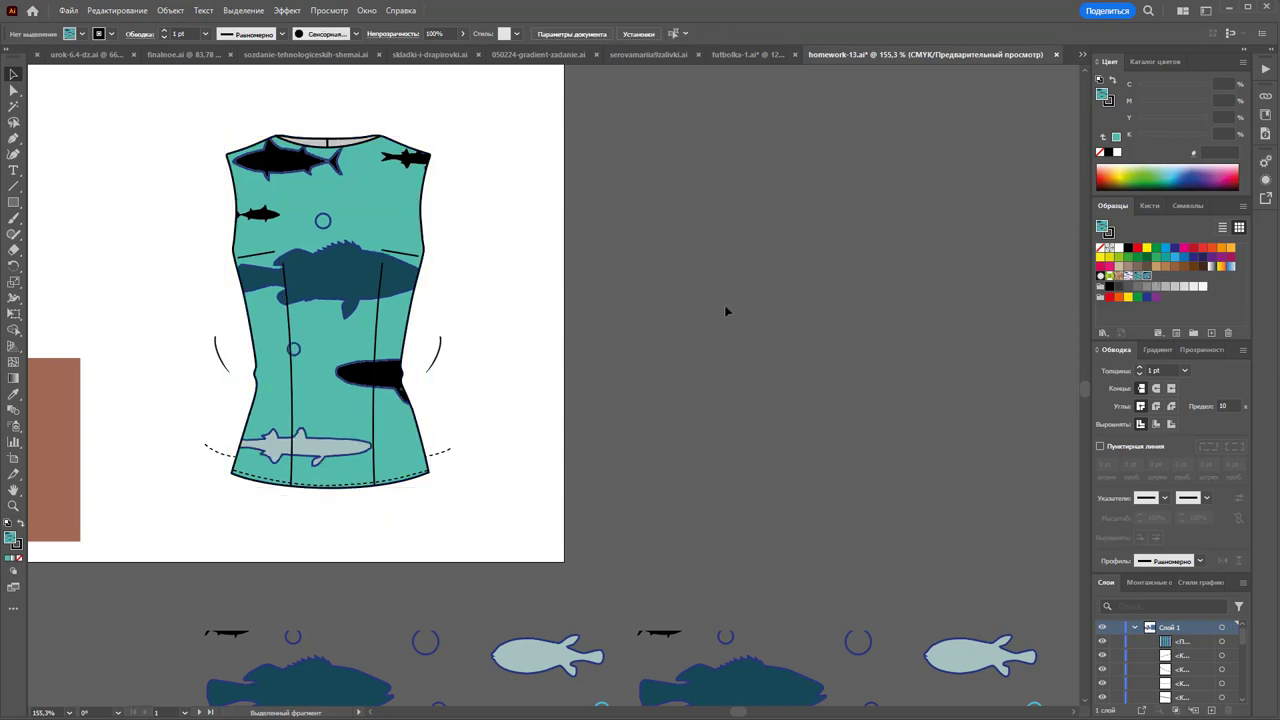
click(335, 220)
- Scale only the vest's fish pattern to 50% uniform, with Transform Objects unchecked
click(14, 282)
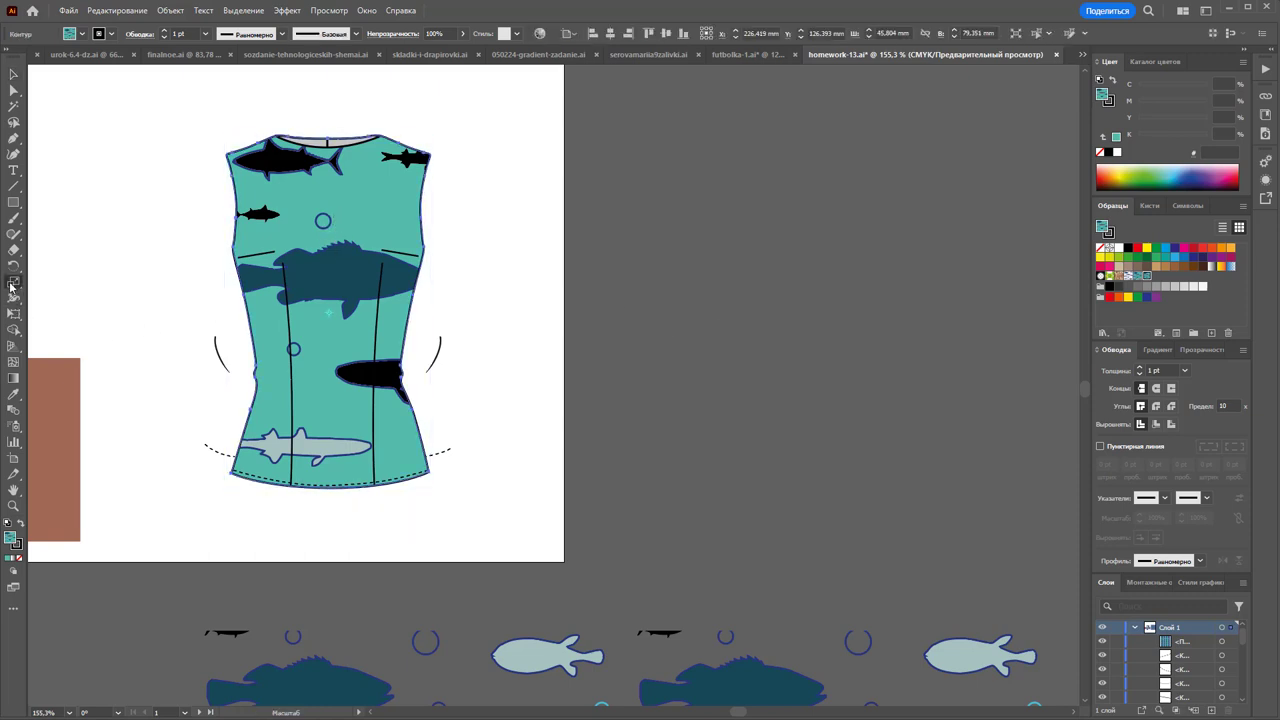
double_click(14, 284)
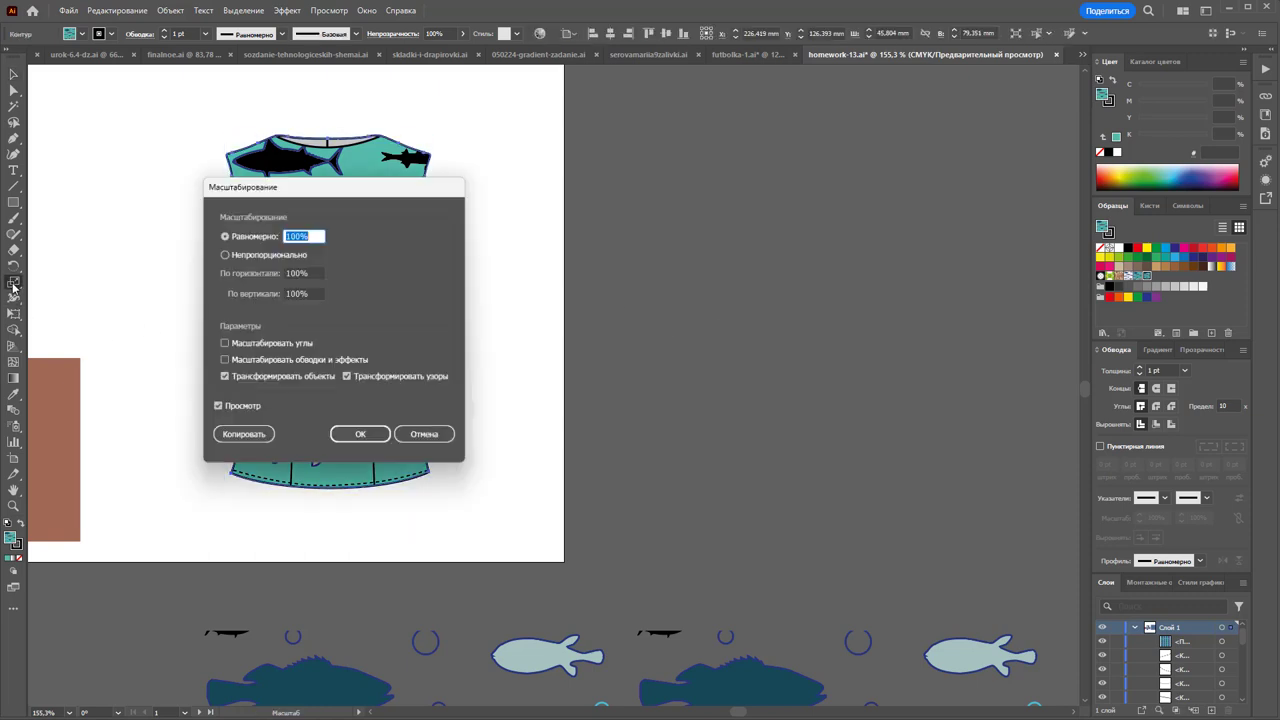
drag(366, 183, 765, 137)
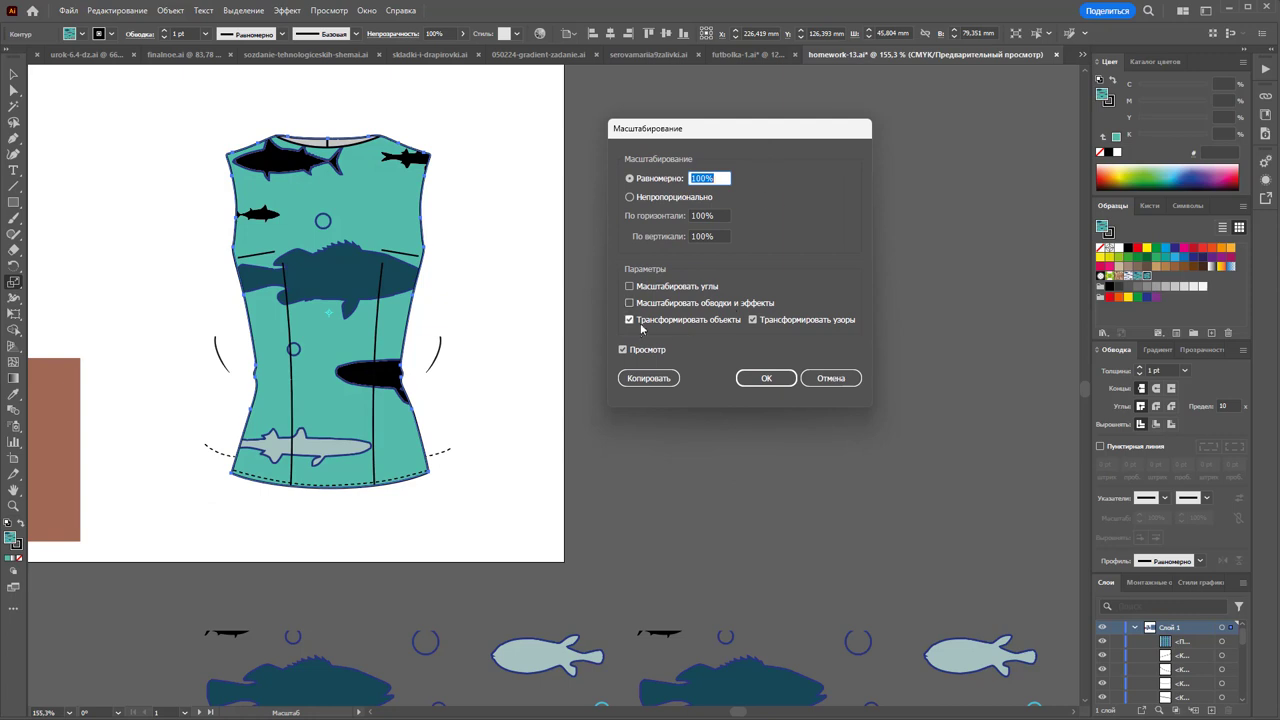
click(629, 319)
click(695, 178)
text(50)
click(625, 350)
click(633, 350)
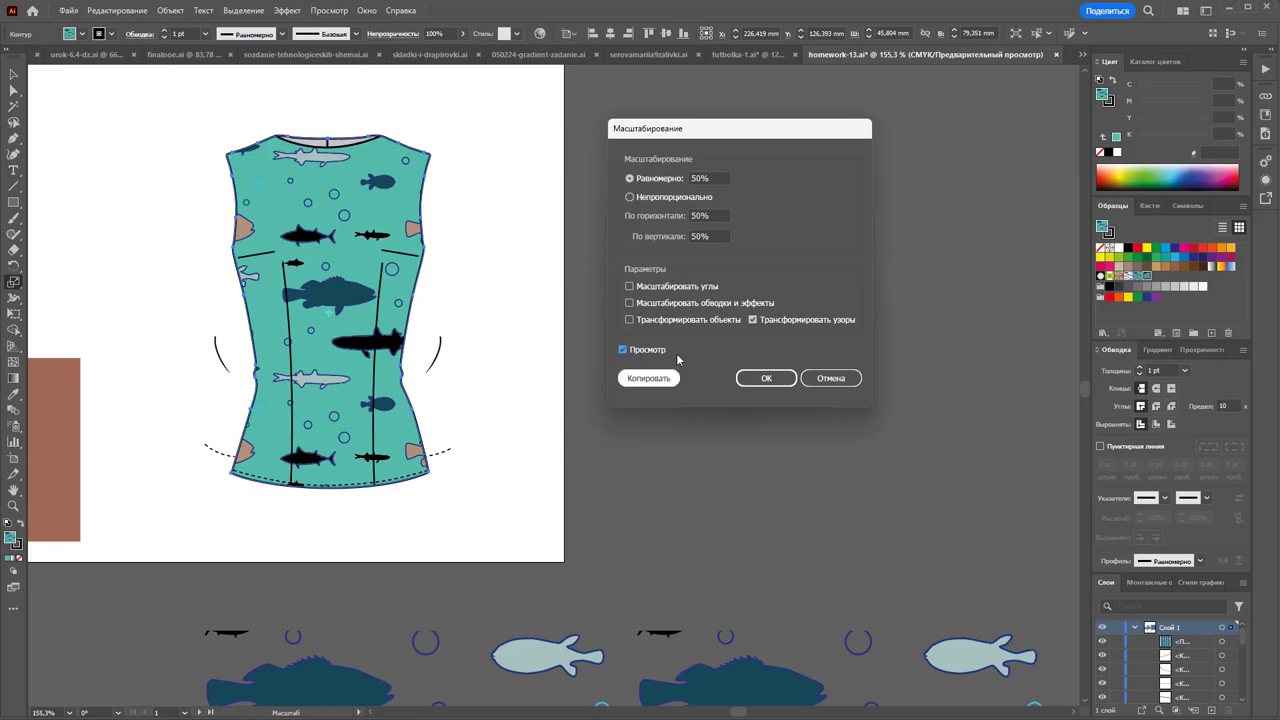
click(766, 378)
key(z)
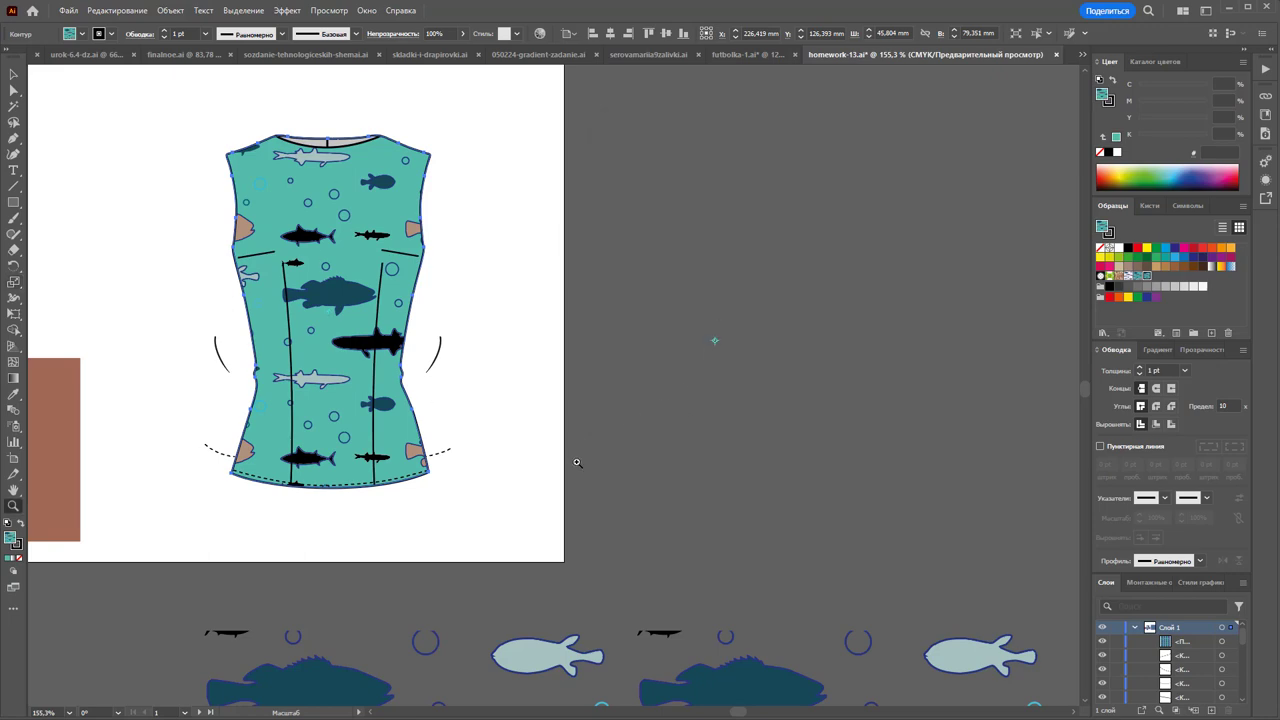
alt+click(640, 395)
- Zoom out to 50% and compare the half-size vest pattern with the large pattern square
alt+click(561, 405)
scroll(561, 405, down, 2)
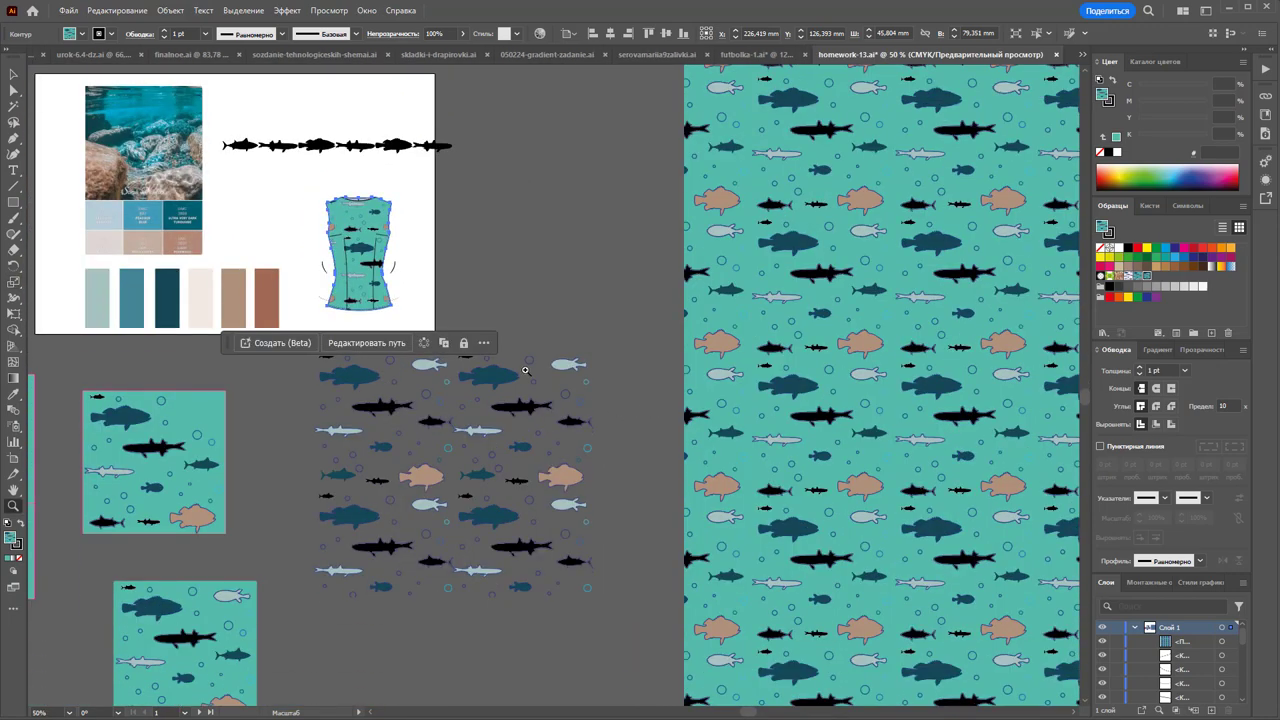
scroll(561, 405, down, 1)
click(12, 74)
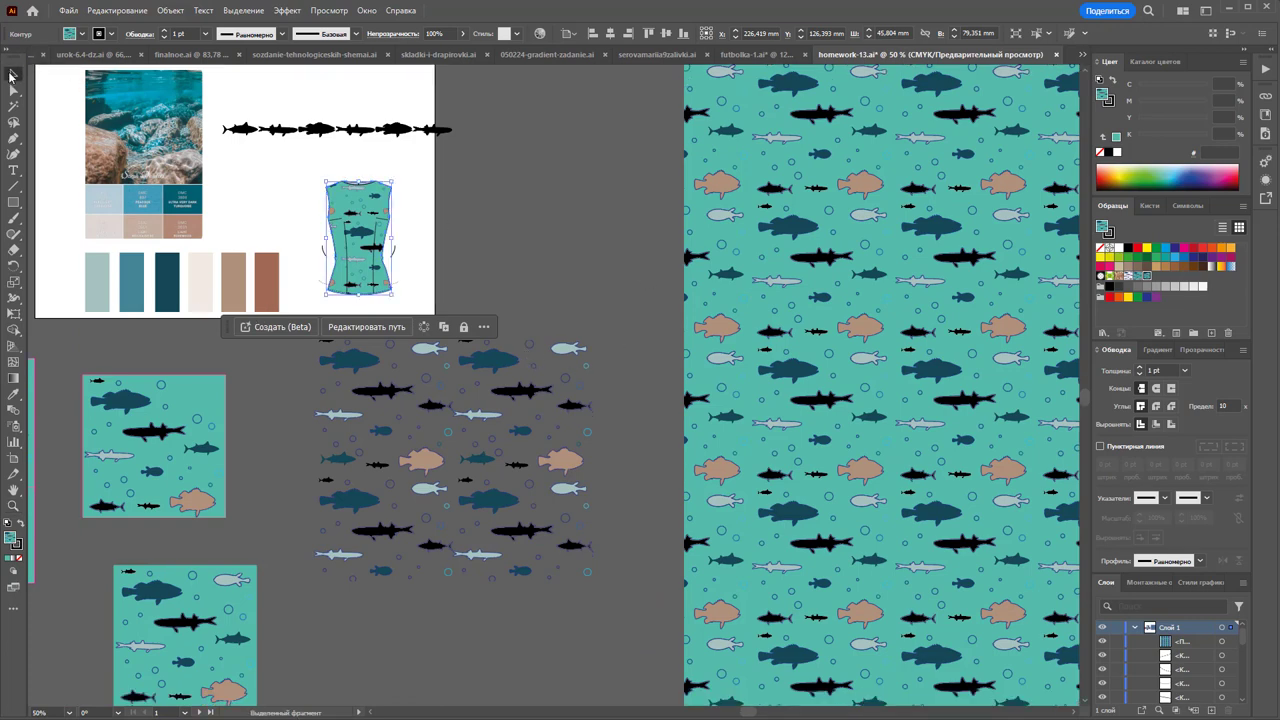
click(552, 190)
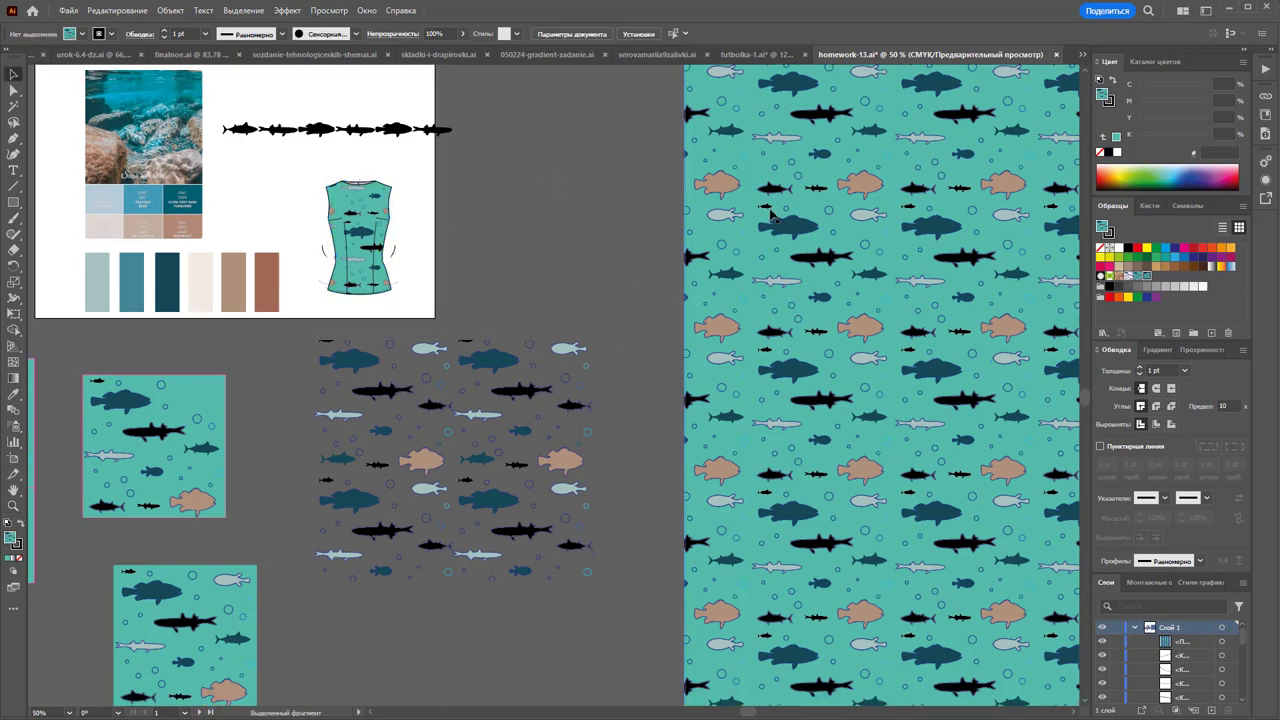
scroll(592, 302, down, 1)
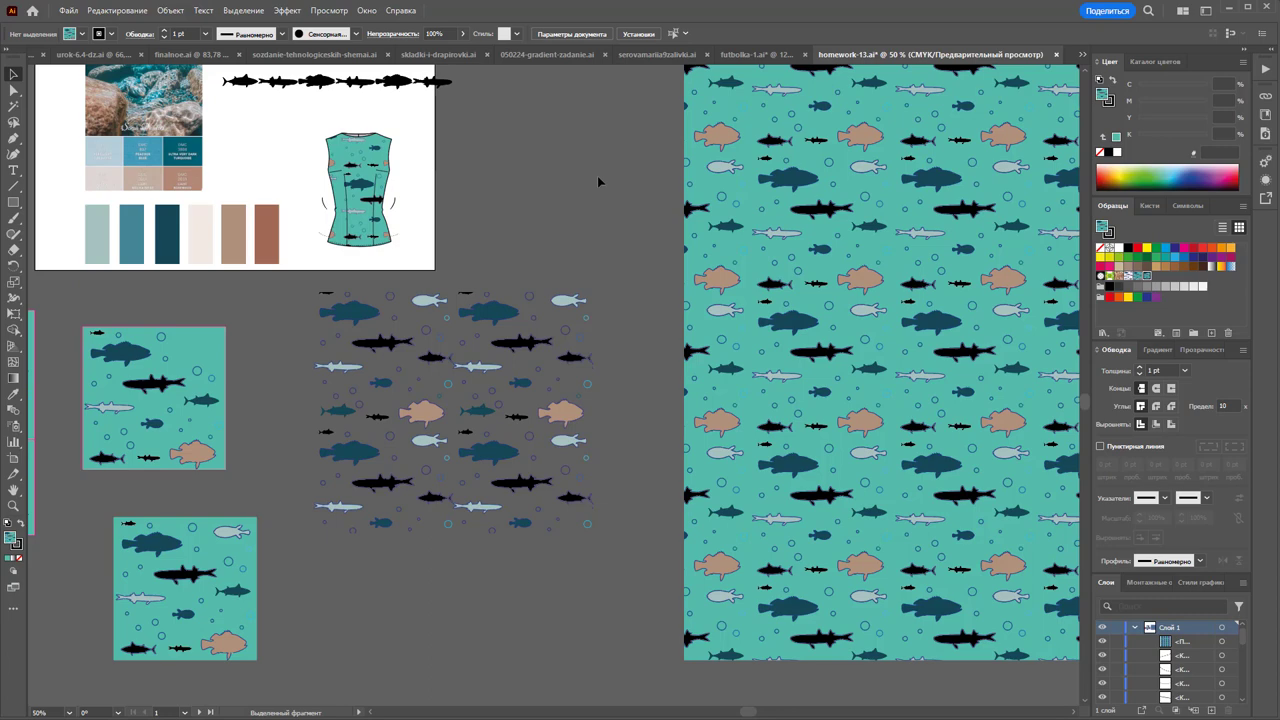
scroll(606, 220, up, 1)
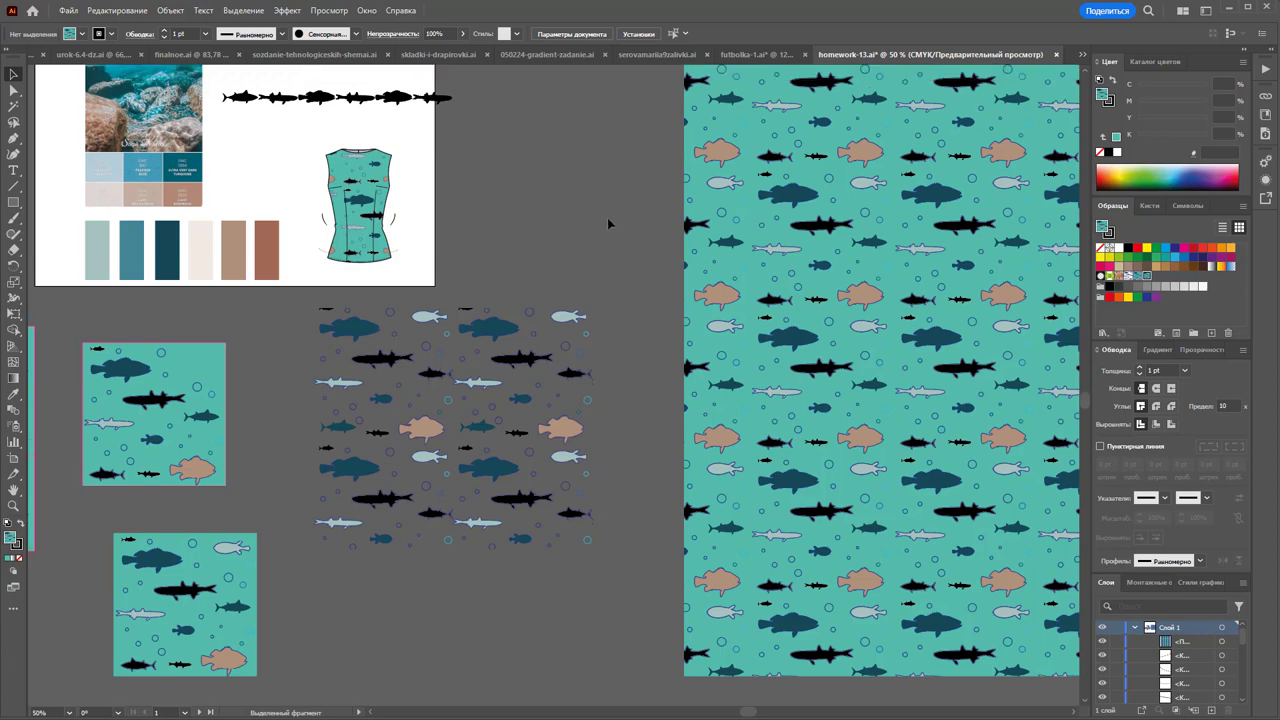